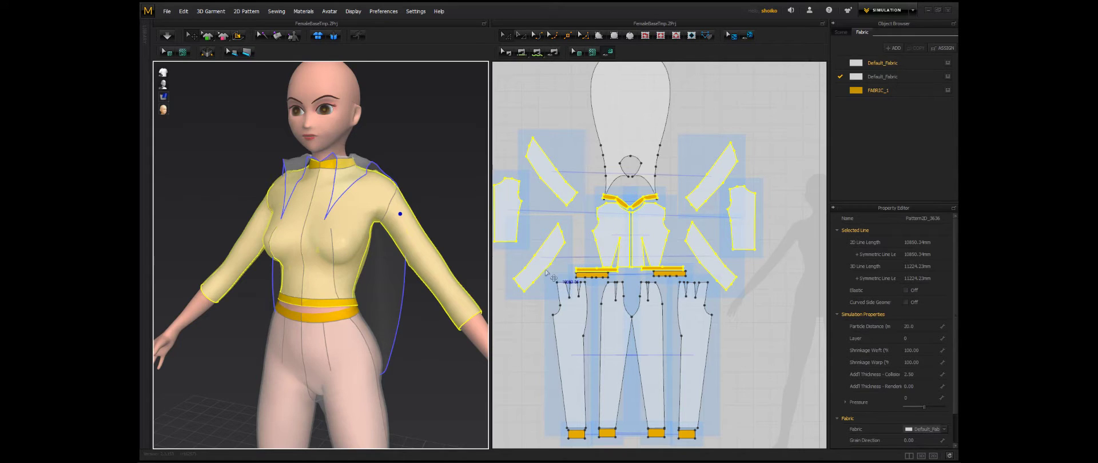
Step: Clear the current pattern selection and select only one front bodice piece of the shirt
mouse_move(443, 241)
right_mouse_down()
mouse_move(395, 243)
mouse_move(435, 229)
right_mouse_up()
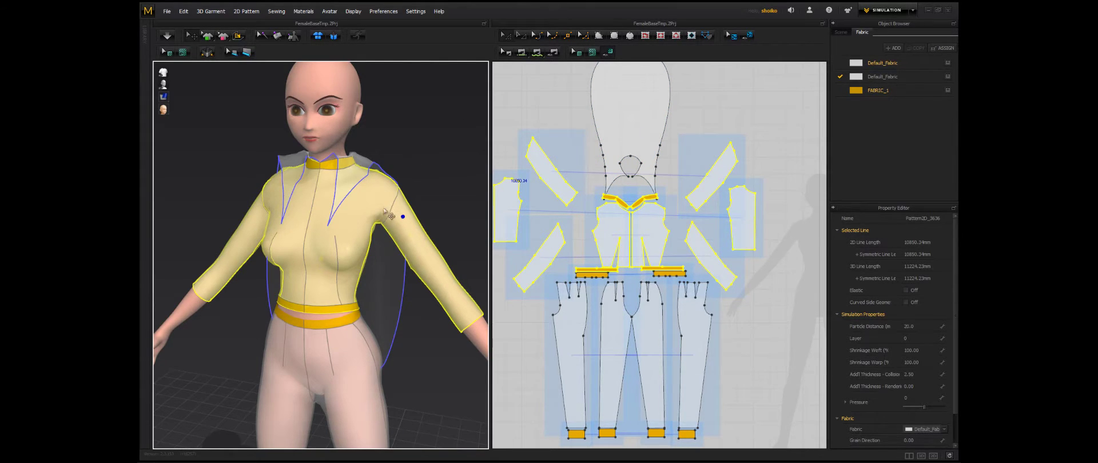
scroll(588, 252, "up", 3)
scroll(589, 252, "up", 2)
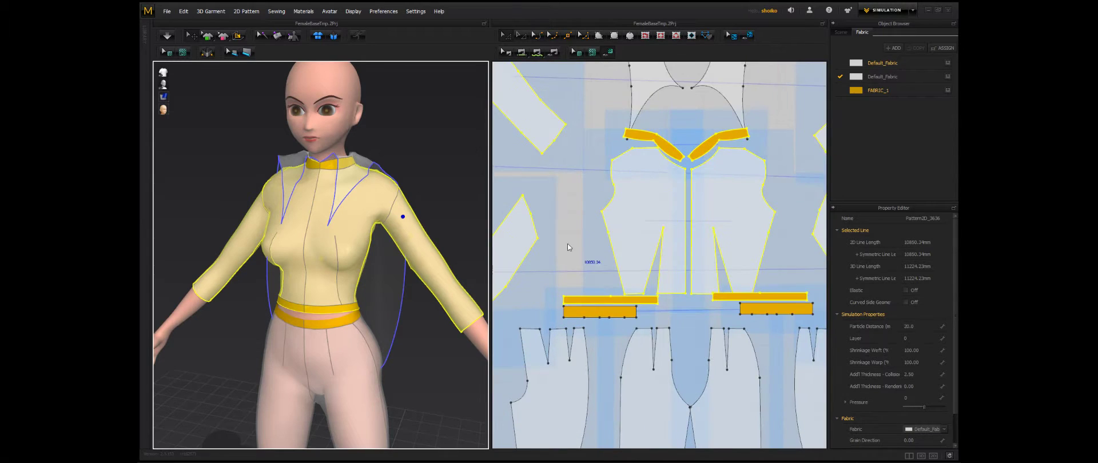
left_click(565, 245)
scroll(619, 244, "up", 3)
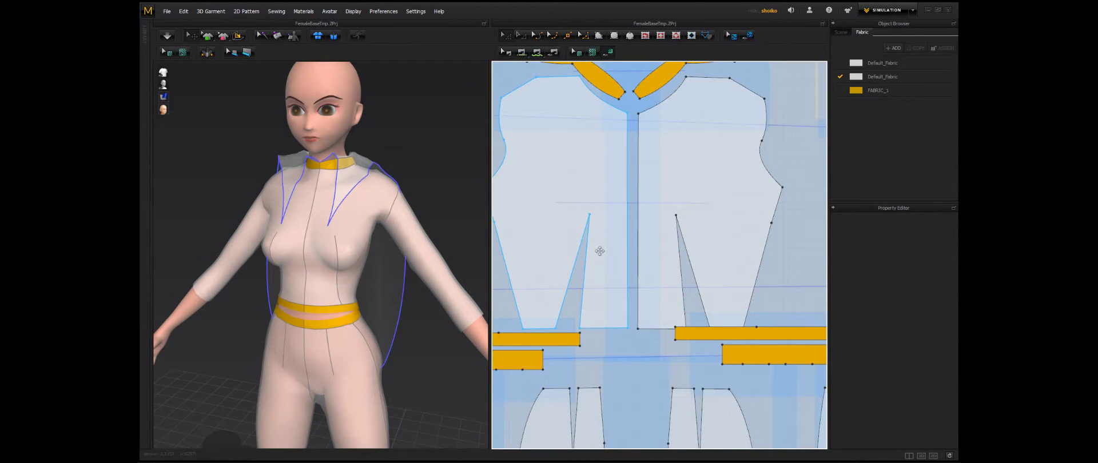
left_click(553, 262)
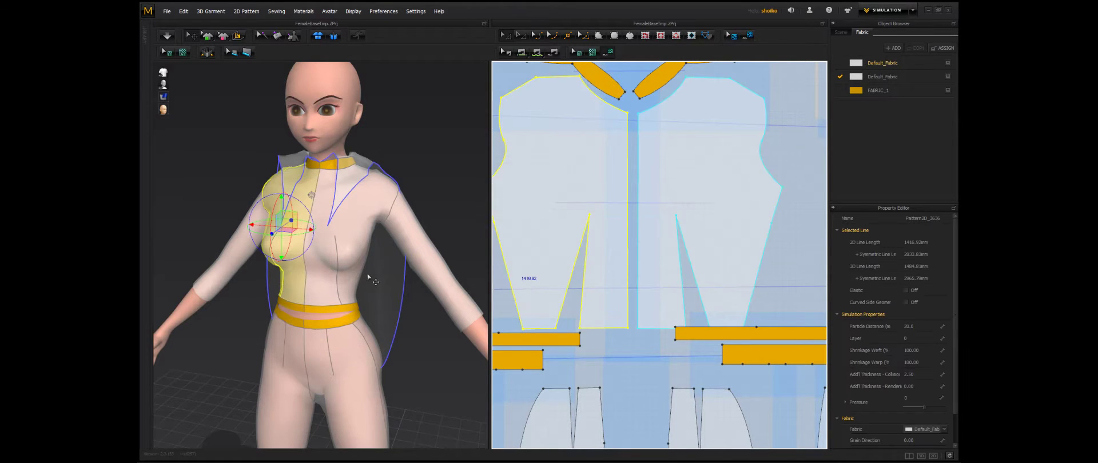
Step: Examine how the bodice, its bust dart seams and the waistbands fit the avatar's torso
right_click_drag(336, 285, 324, 263)
scroll(324, 278, "up", 2)
scroll(324, 277, "up", 2)
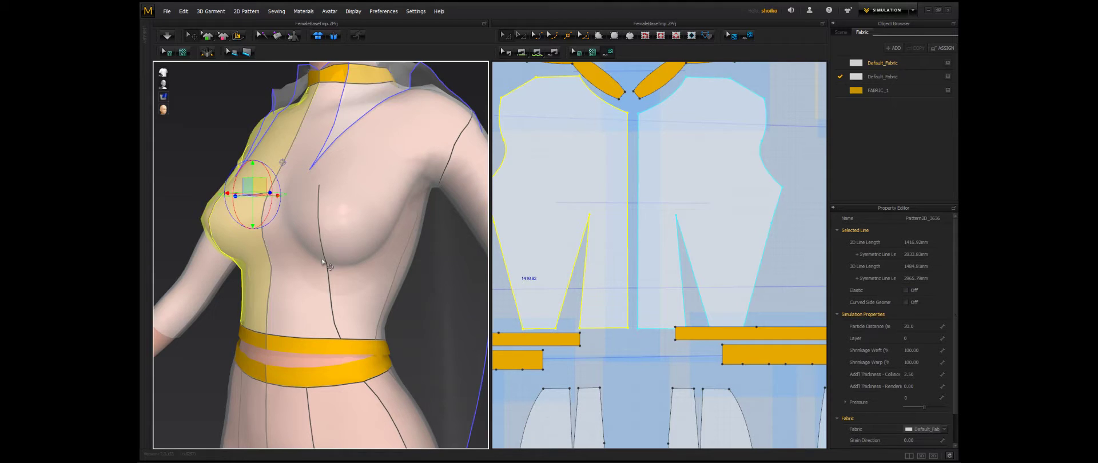
scroll(295, 272, "down", 3)
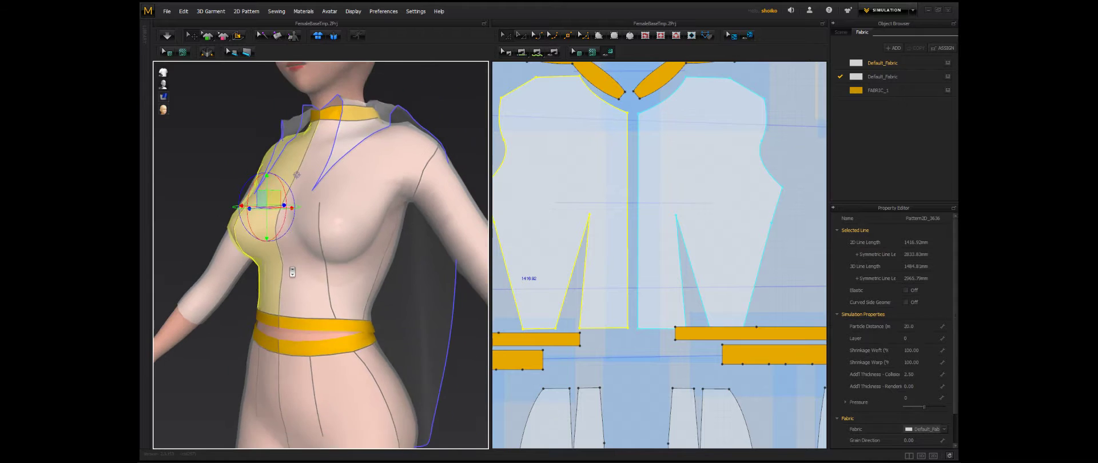
scroll(291, 273, "up", 3)
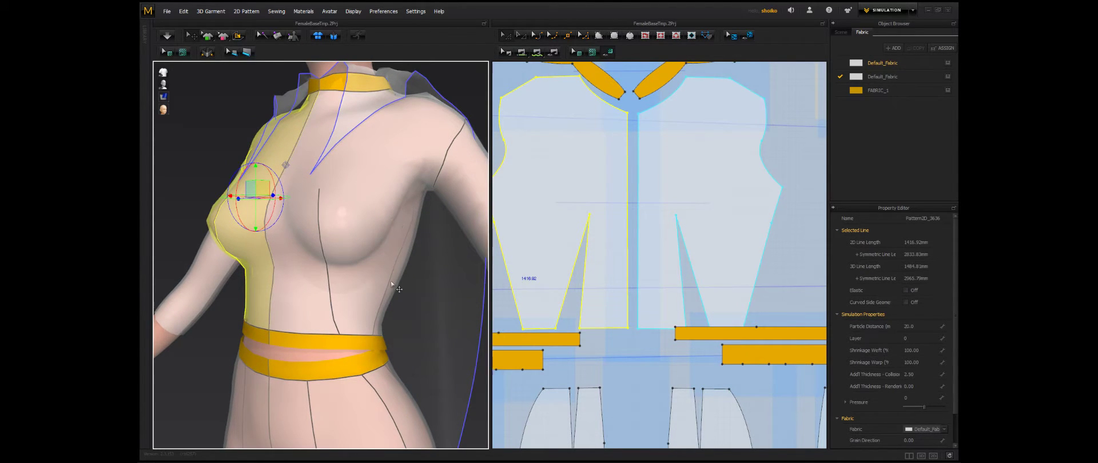
middle_click_drag(388, 300, 378, 266)
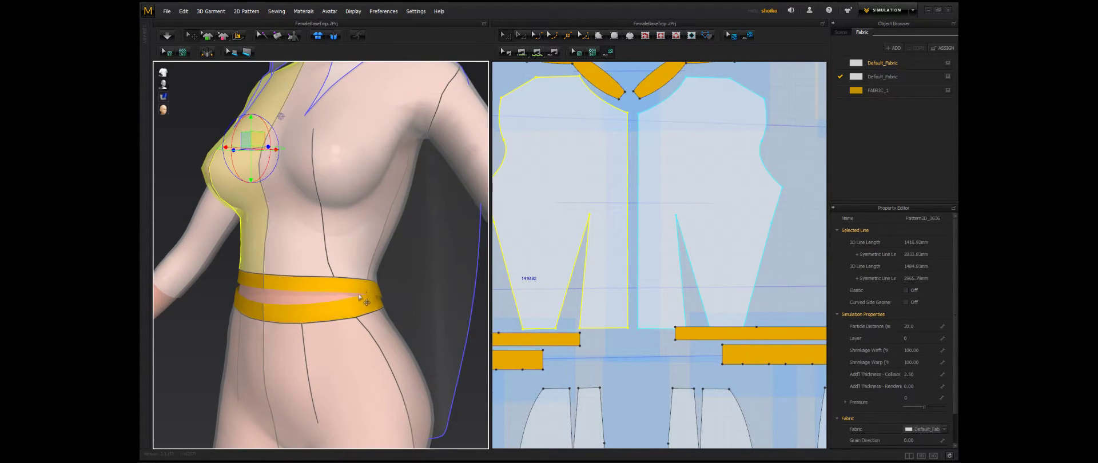
right_click_drag(407, 330, 377, 386)
middle_click_drag(382, 365, 405, 299)
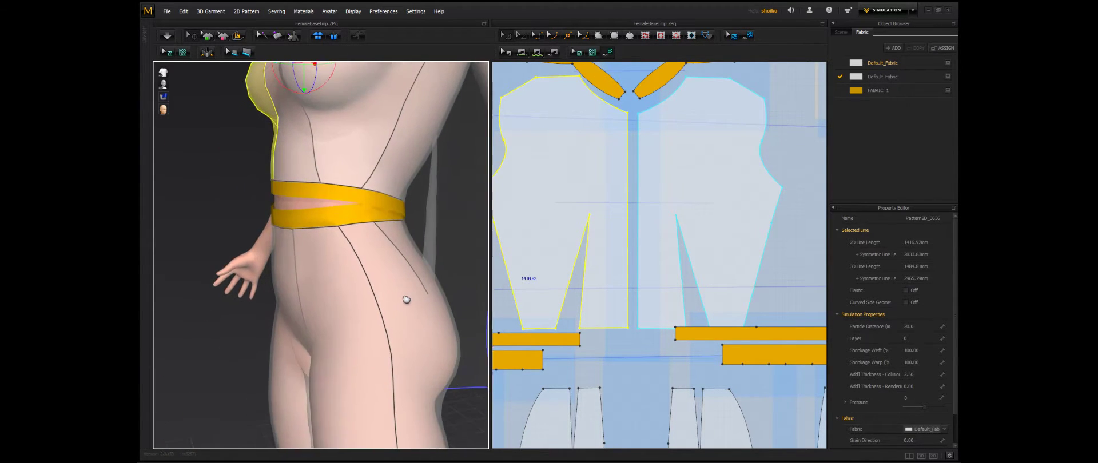
Step: Inspect the trousers' hip darts and crotch seam up close on the avatar
right_click_drag(445, 326, 478, 319)
scroll(343, 286, "up", 4)
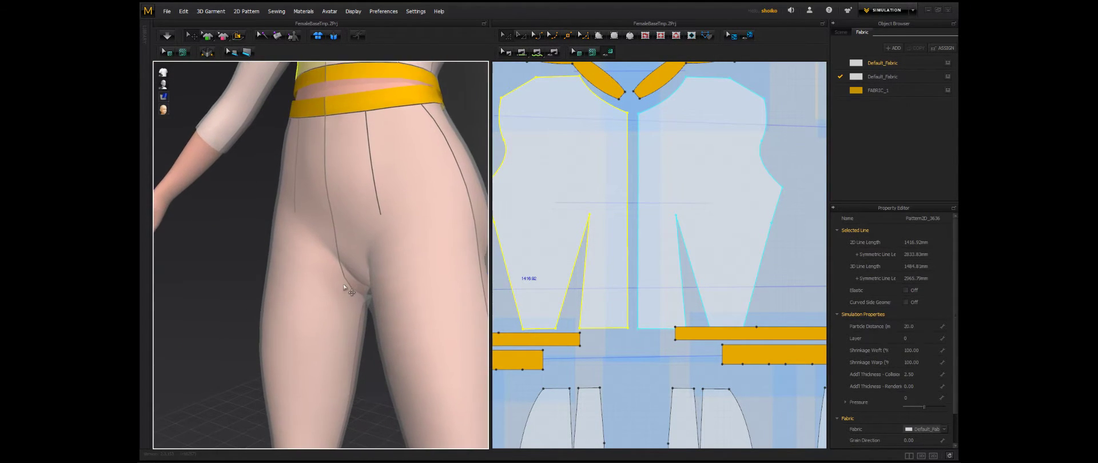
right_click_drag(351, 290, 424, 280)
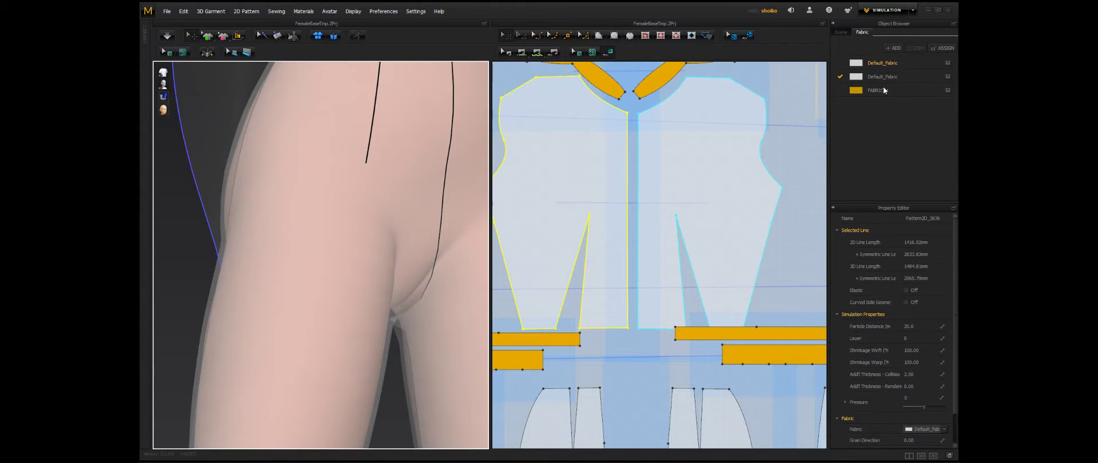
right_click_drag(365, 331, 340, 281)
scroll(340, 282, "up", 5)
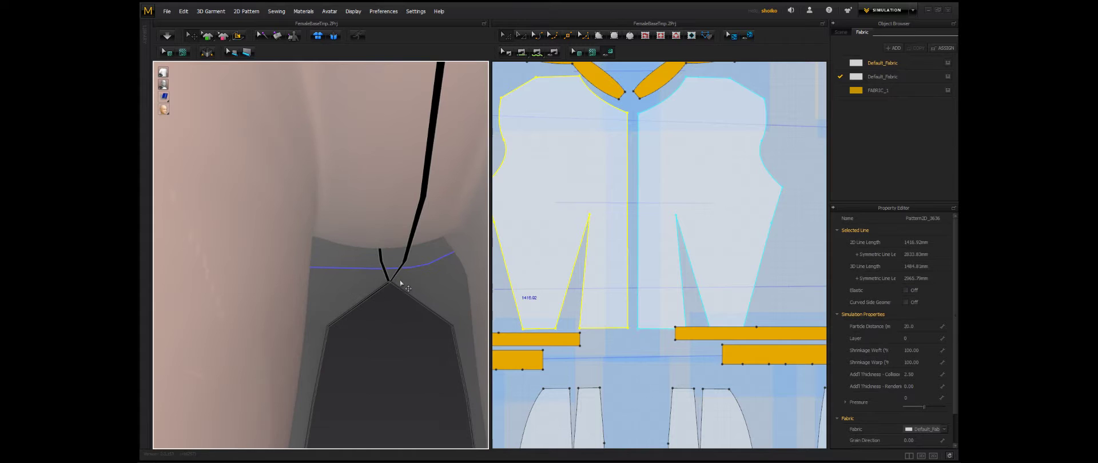
right_click_drag(414, 308, 387, 297)
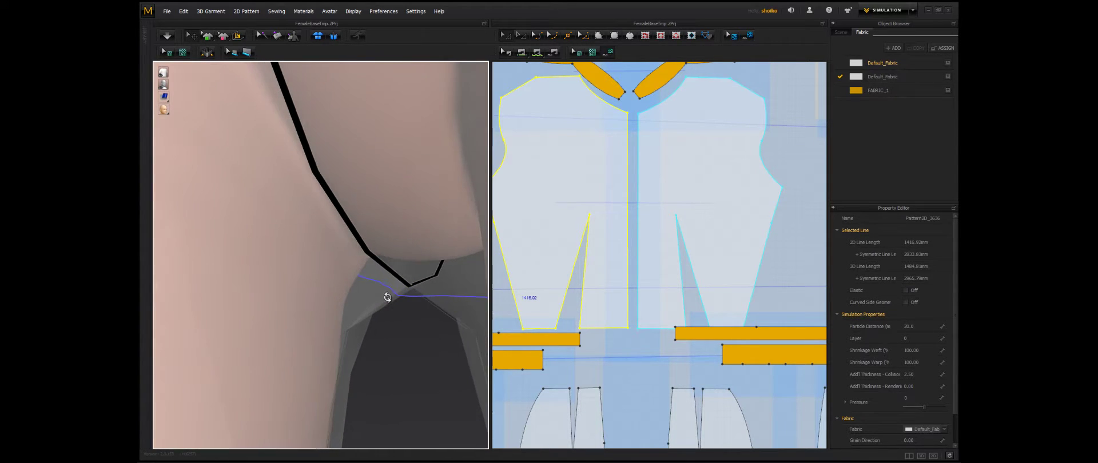
scroll(370, 336, "down", 5)
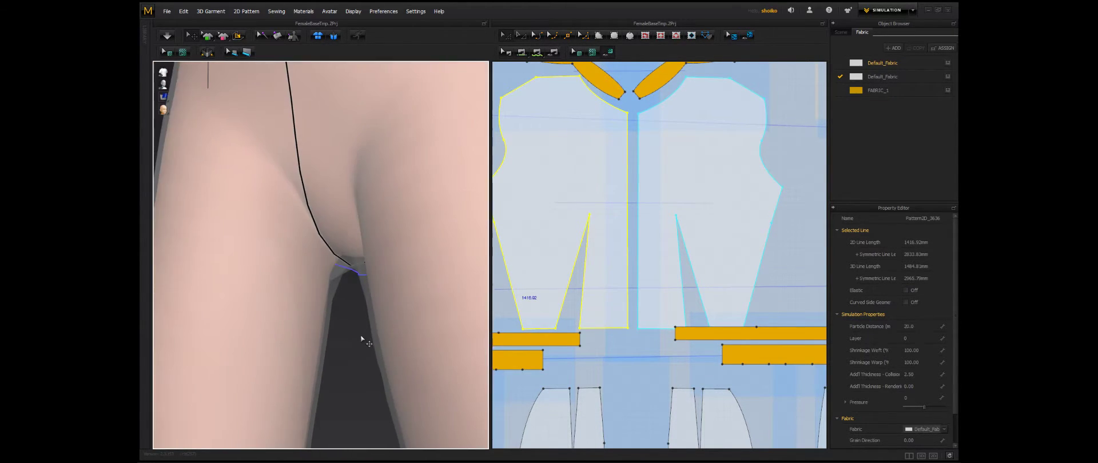
mouse_move(341, 365)
right_mouse_down()
mouse_move(463, 353)
mouse_move(296, 367)
mouse_move(351, 363)
right_mouse_up()
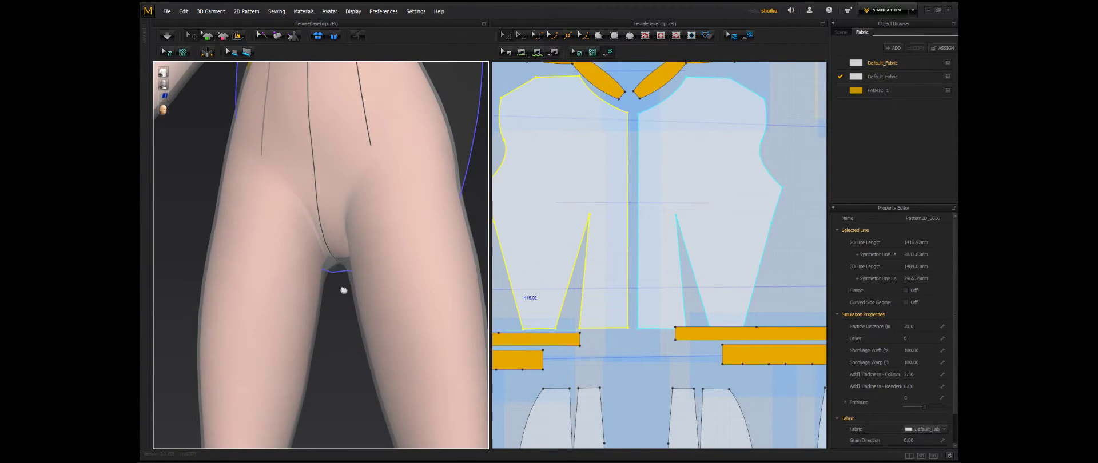
middle_click_drag(343, 289, 297, 259)
mouse_move(298, 259)
right_mouse_down()
mouse_move(343, 244)
mouse_move(365, 257)
mouse_move(287, 259)
right_mouse_up()
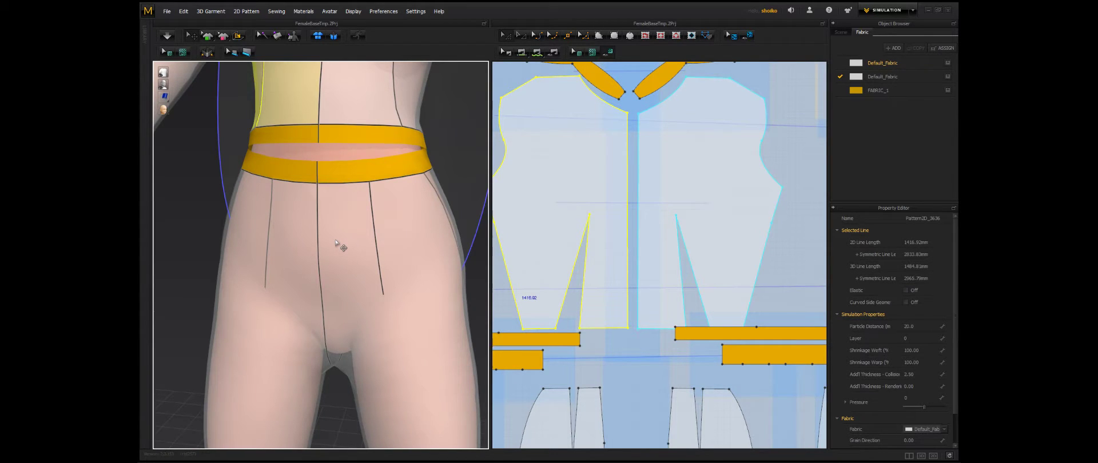
Step: Examine the fit of the trouser legs, ankle cuffs, waist and whole outfit from several angles
scroll(336, 244, "down", 5)
right_click_drag(346, 274, 328, 276)
middle_click_drag(335, 282, 379, 162)
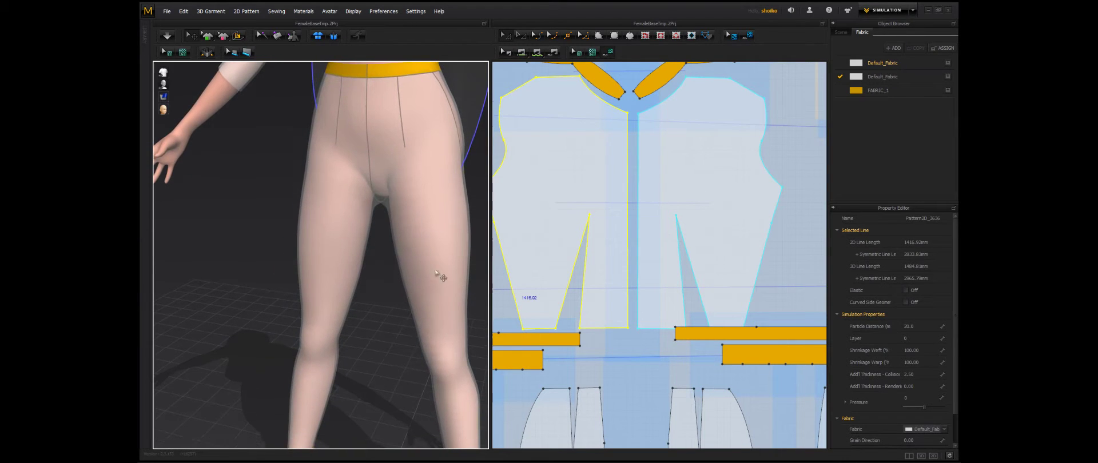
right_click_drag(427, 289, 466, 244)
middle_click_drag(443, 320, 396, 263)
scroll(353, 294, "down", 4)
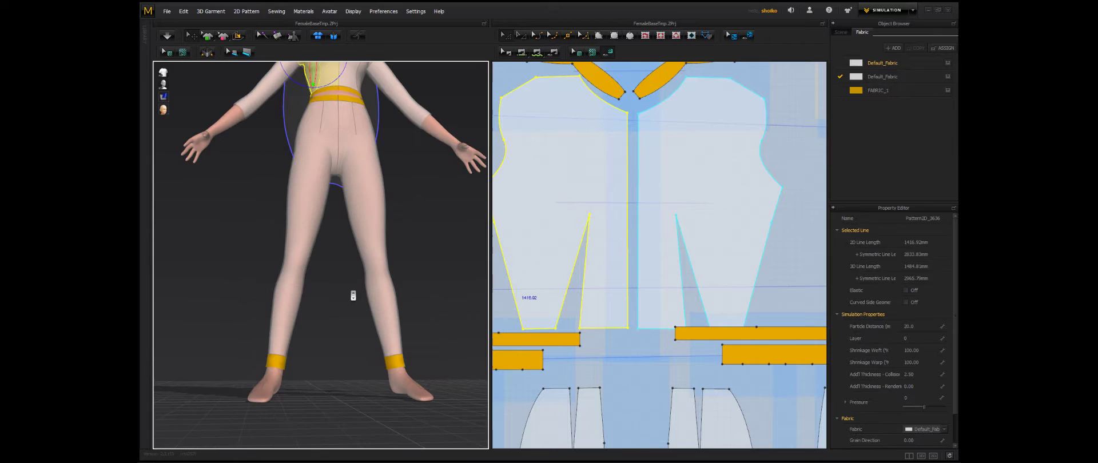
scroll(353, 294, "up", 2)
scroll(335, 255, "up", 2)
right_click_drag(335, 253, 369, 248)
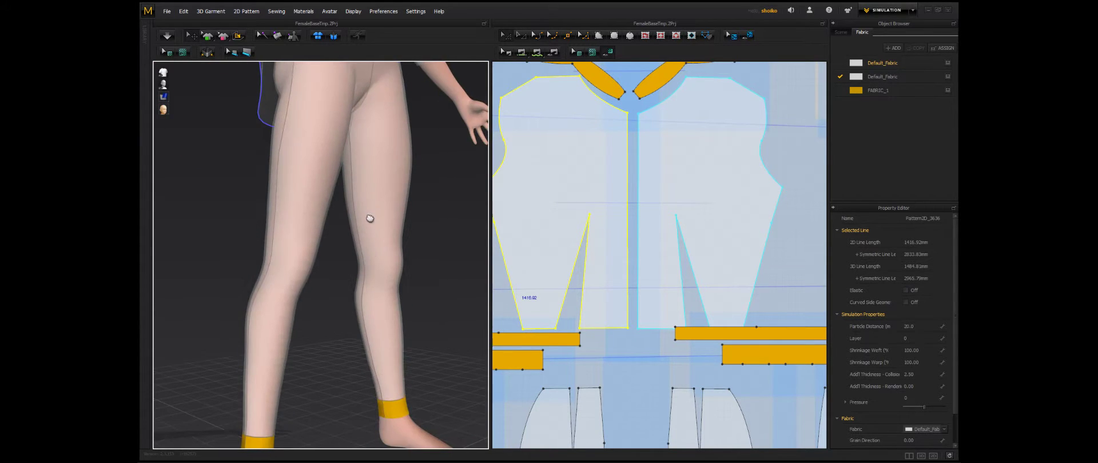
middle_click_drag(369, 217, 363, 424)
scroll(346, 251, "up", 3)
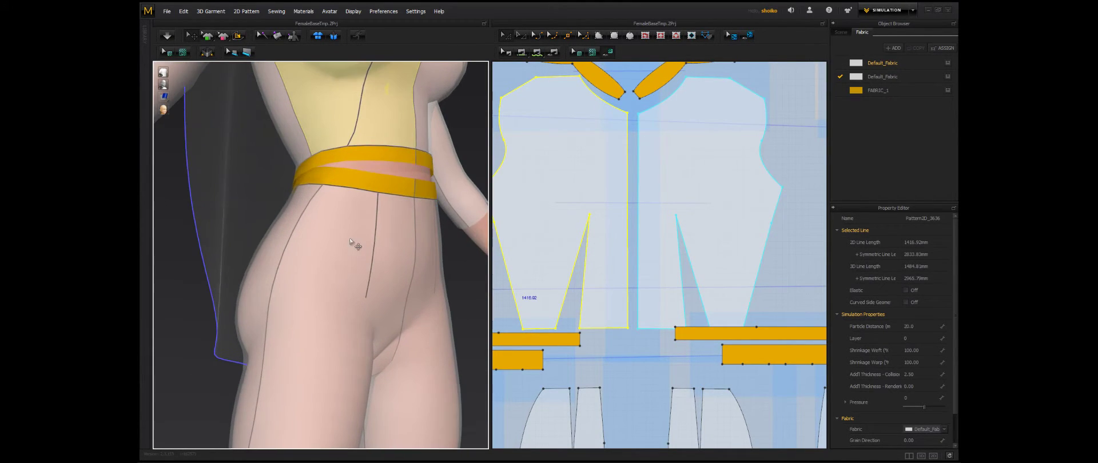
middle_click_drag(376, 232, 352, 389)
right_click_drag(353, 271, 258, 285)
scroll(258, 285, "down", 4)
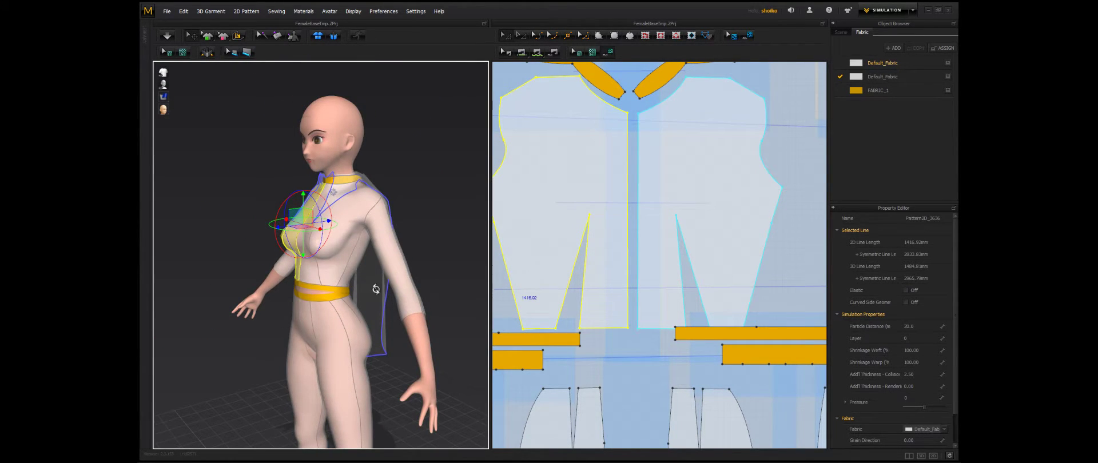
right_click_drag(376, 288, 412, 289)
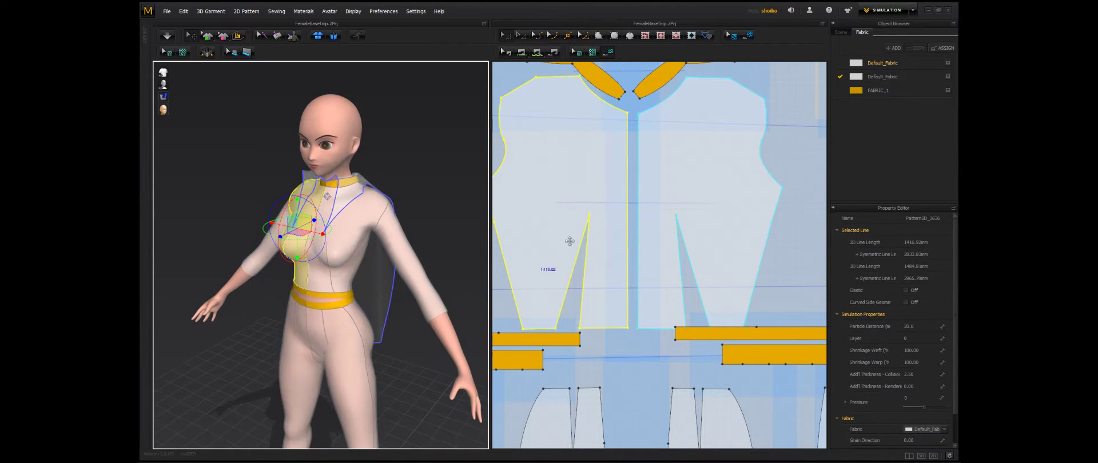
Step: Add the other front bodice piece, one side's sleeve and side pieces, the collar and the shirt waistband to the selection
scroll(590, 200, "down", 5)
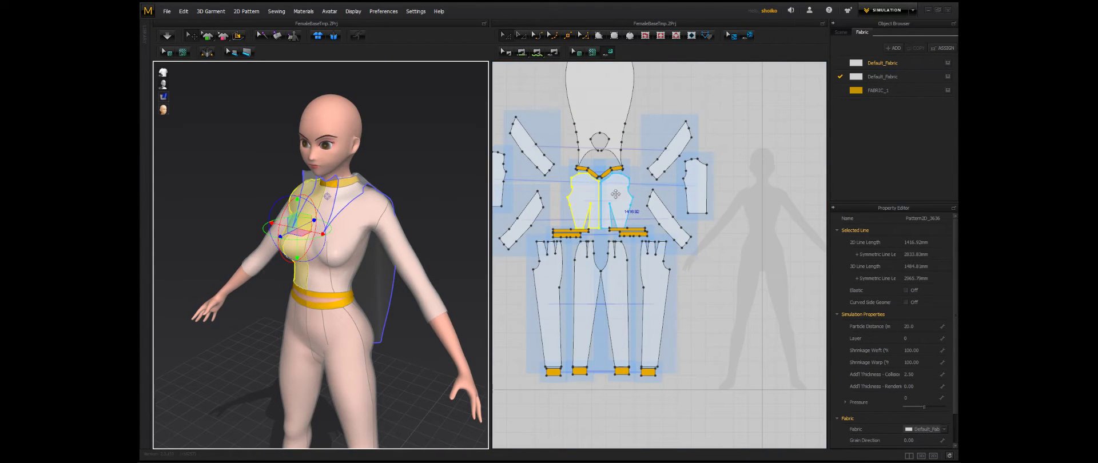
left_click(667, 214, "shift")
left_click(693, 192, "shift")
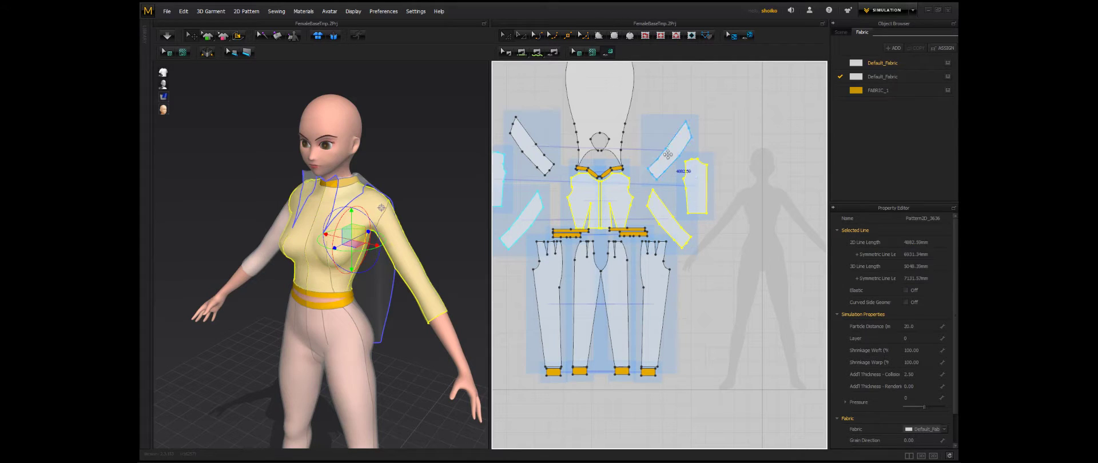
scroll(614, 172, "up", 6)
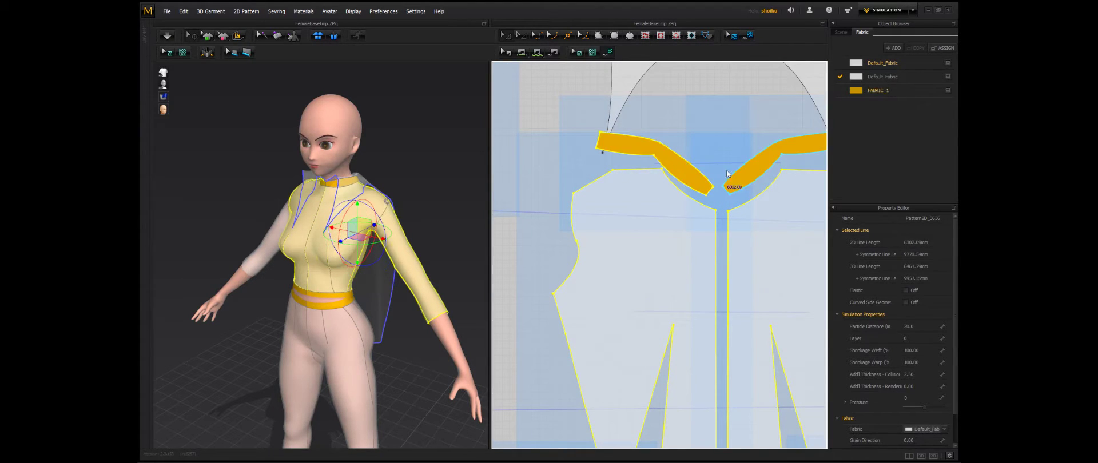
scroll(739, 174, "down", 6)
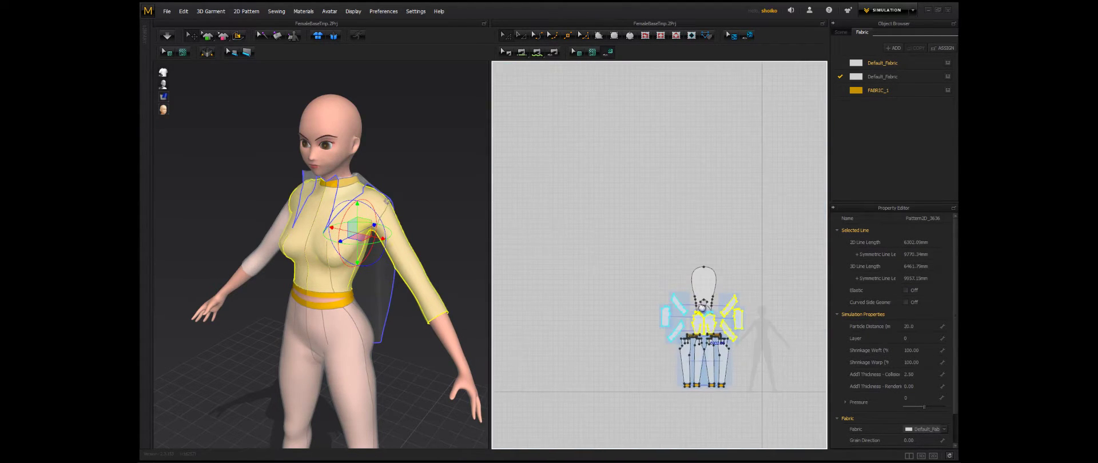
scroll(683, 199, "up", 6)
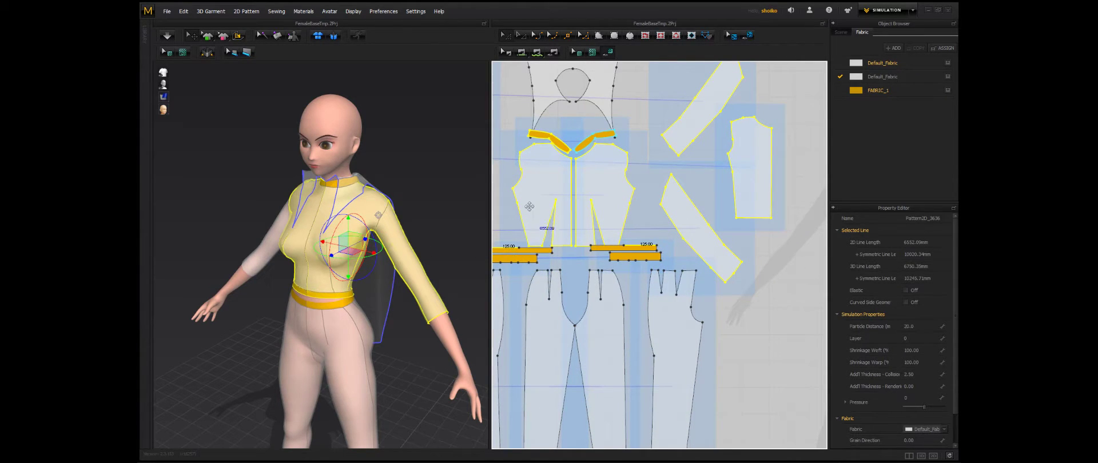
Step: Add the opposite side's sleeve and side pieces to complete the selection of the shirt patterns
right_click_drag(530, 207, 762, 247)
left_click(598, 214)
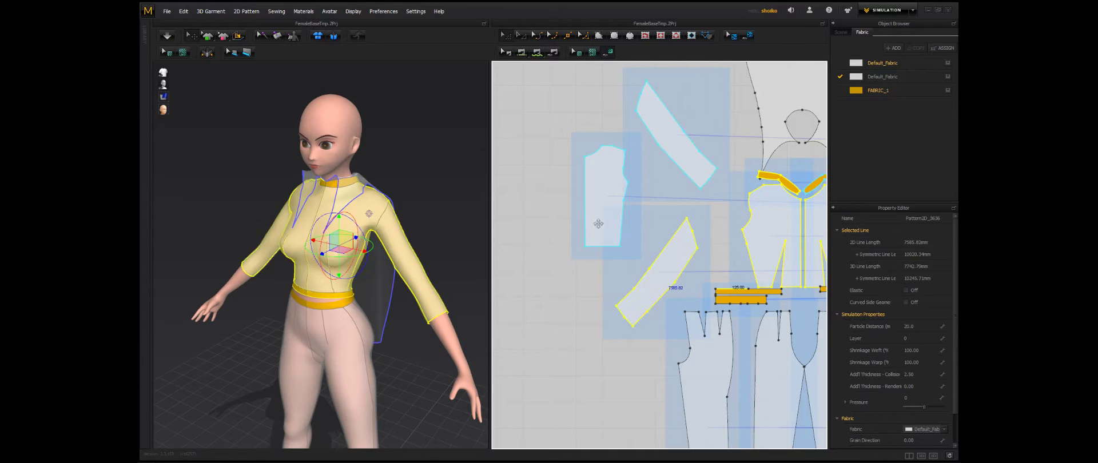
left_click(690, 157, "shift")
middle_click_drag(752, 231, 471, 225)
scroll(401, 229, "up", 3)
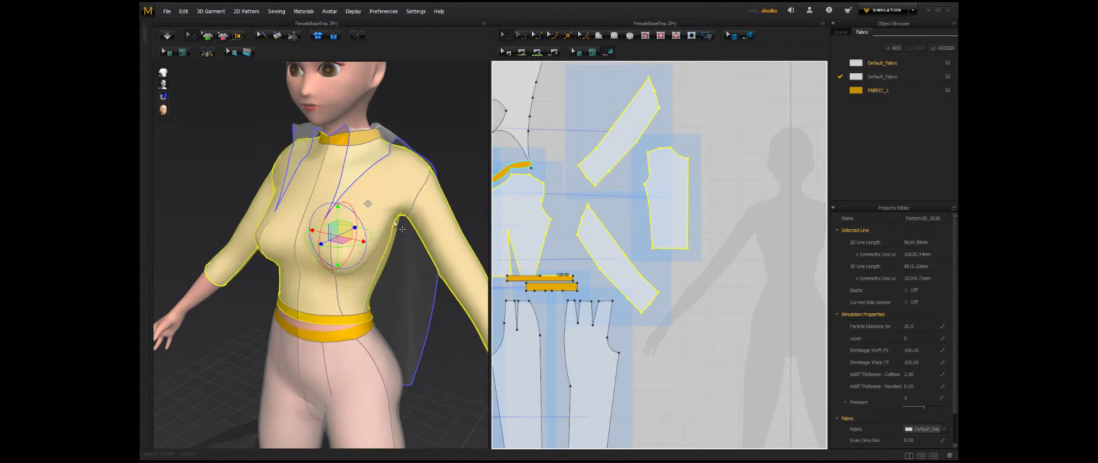
right_click(404, 186)
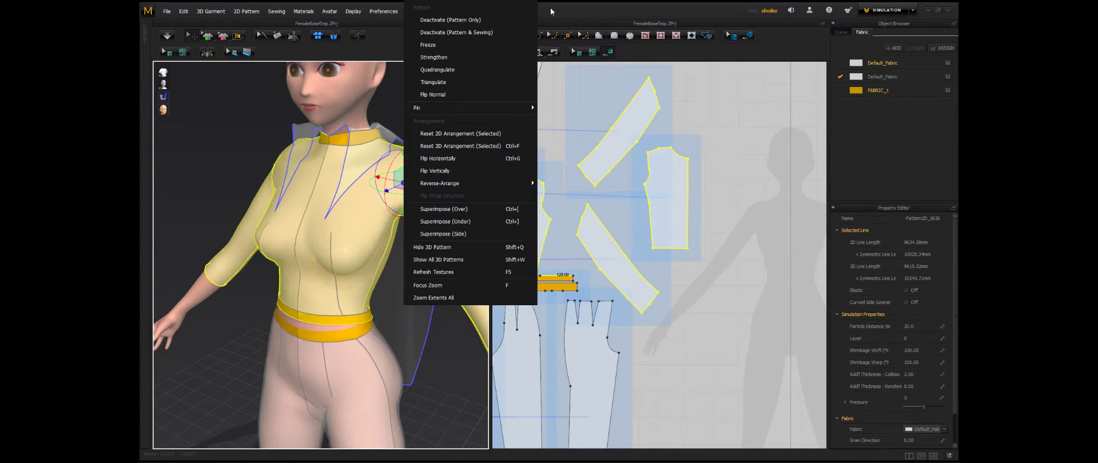
Step: Start an OBJ export of only the selected shirt patterns with the file name asd
left_click(166, 11)
mouse_move(191, 123)
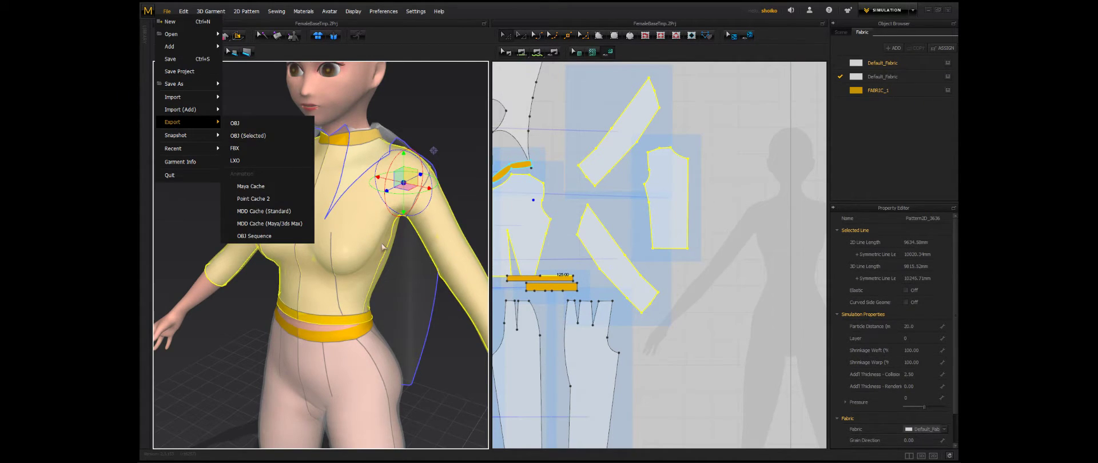
left_click(259, 142)
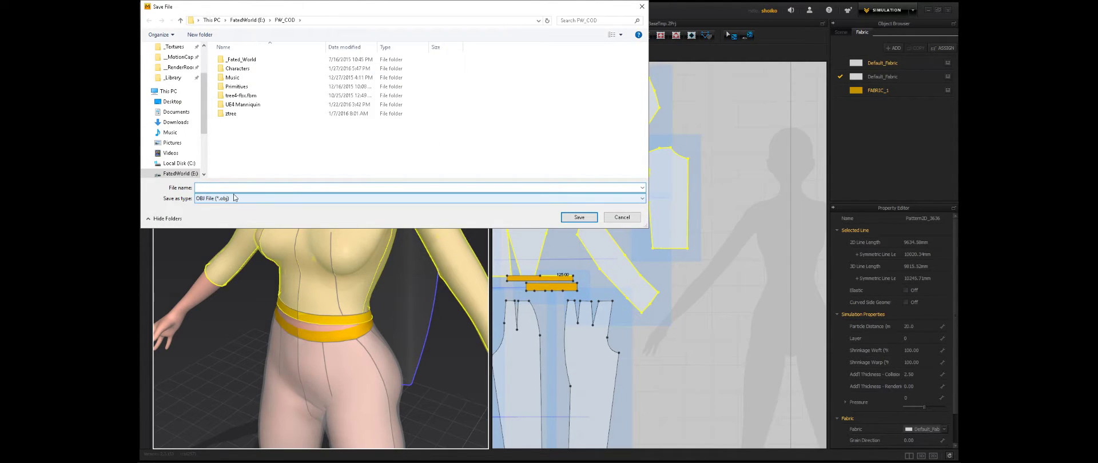
type("asd")
key("Return")
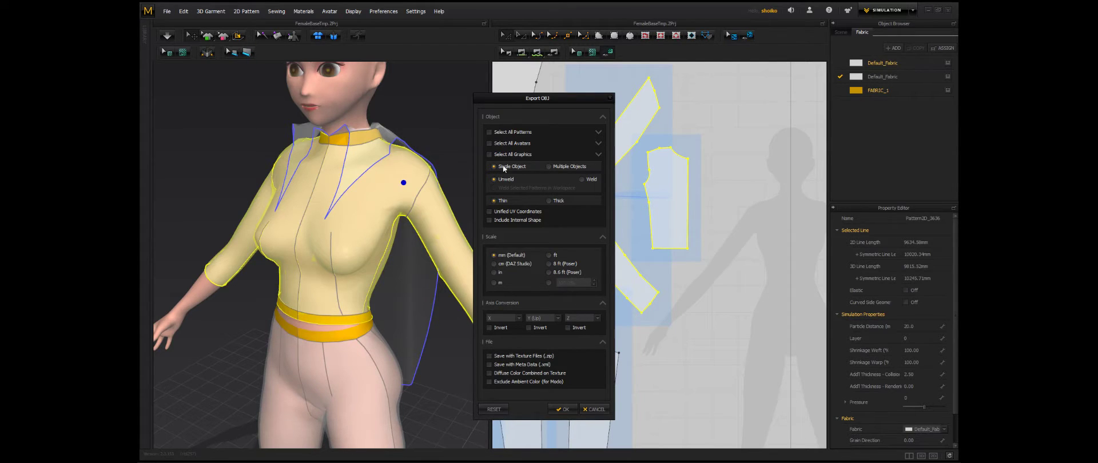
Step: Set the OBJ export to Weld and cm (DAZ Studio) scale, and cancel the export
left_click(592, 179)
left_click(512, 264)
left_click(601, 410)
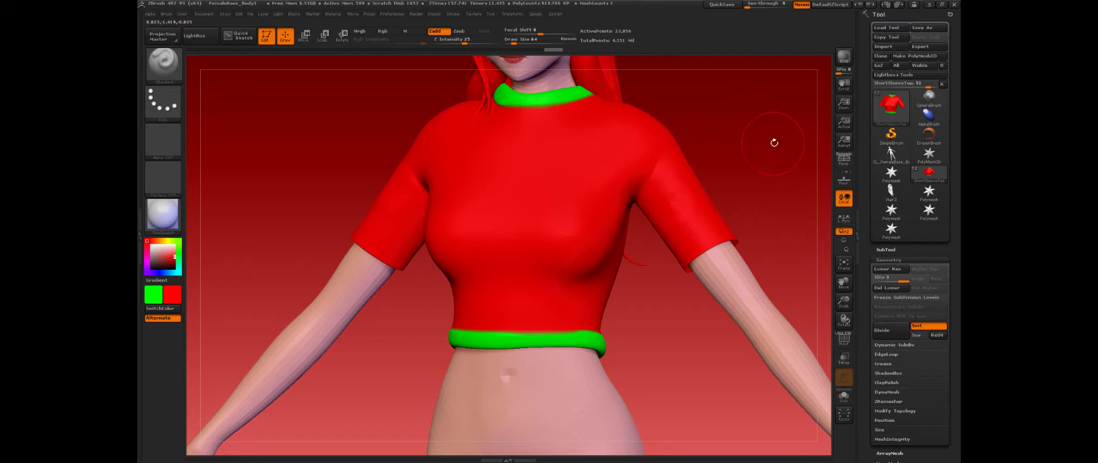
Step: Display the polyframe on the short-sleeve top and examine its polygroups across the bodice, sleeves and collar
left_click_drag(758, 164, 721, 197, "alt")
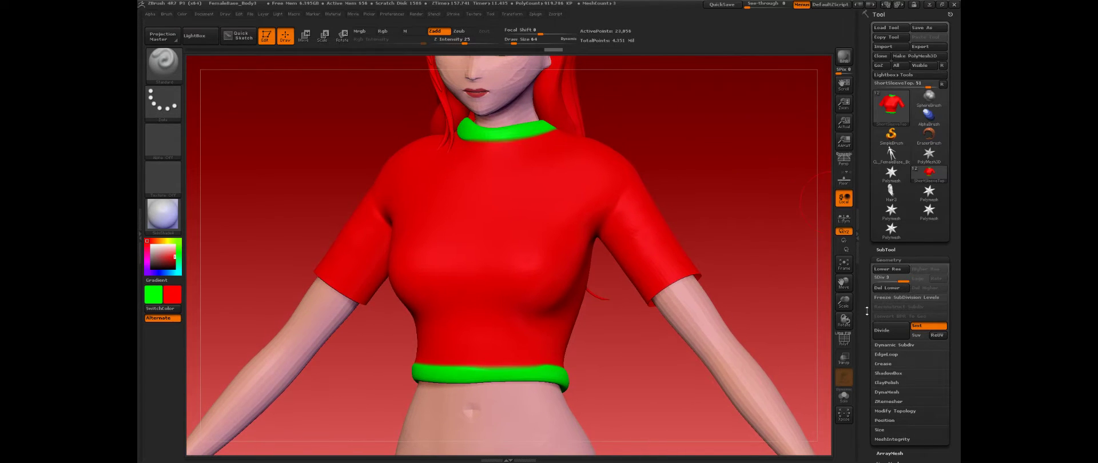
left_click(848, 341)
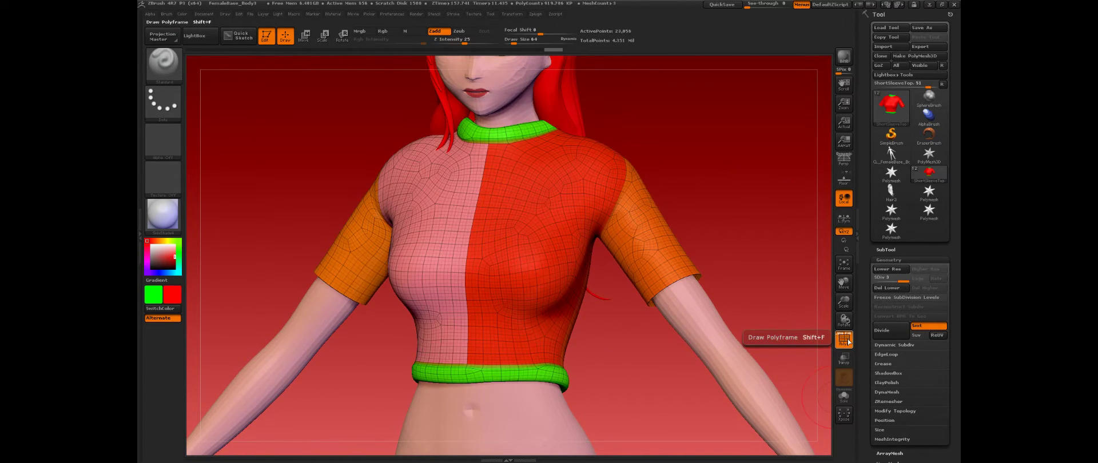
left_click_drag(769, 164, 753, 198)
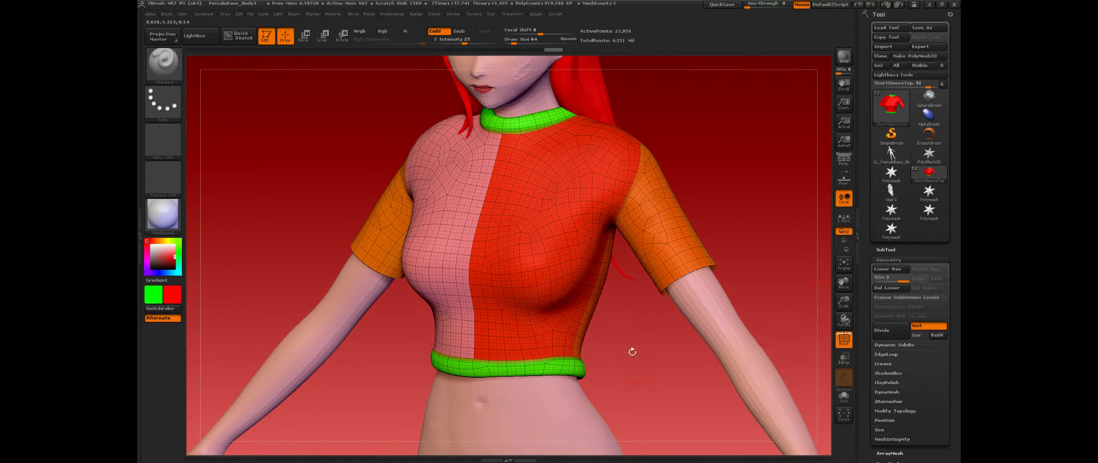
left_click_drag(632, 350, 686, 350)
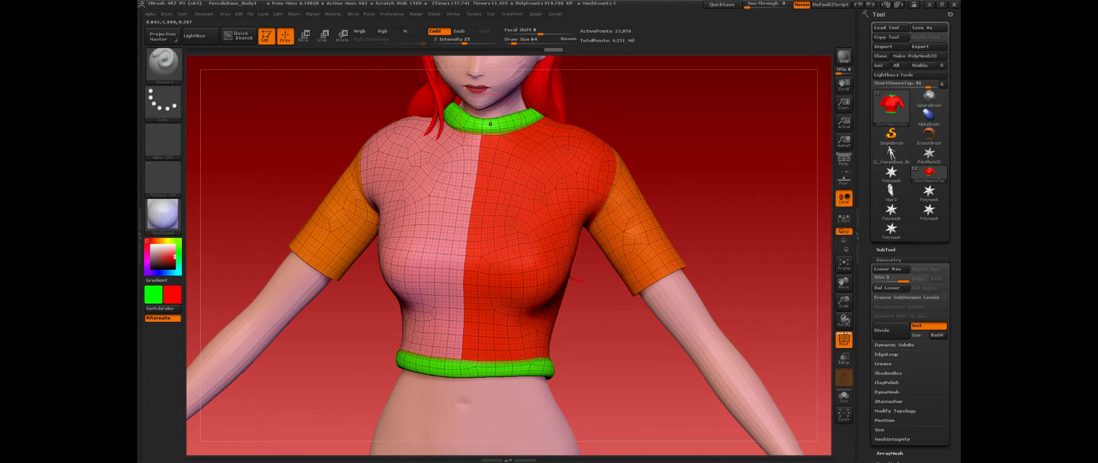
mouse_move(752, 229)
left_mouse_down()
mouse_move(657, 235)
mouse_move(789, 240)
mouse_move(721, 248)
mouse_move(760, 240)
mouse_move(749, 234)
mouse_move(775, 228)
mouse_move(766, 226)
left_mouse_up()
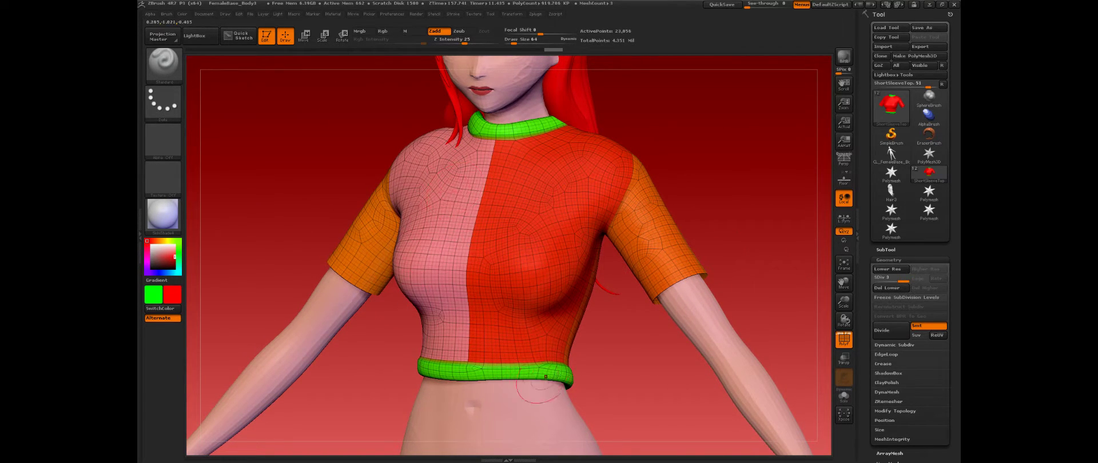
Step: Set the short-sleeve top's subdivision level to 1 while inspecting the waistband's mesh
right_click_drag(620, 383, 643, 316, "alt")
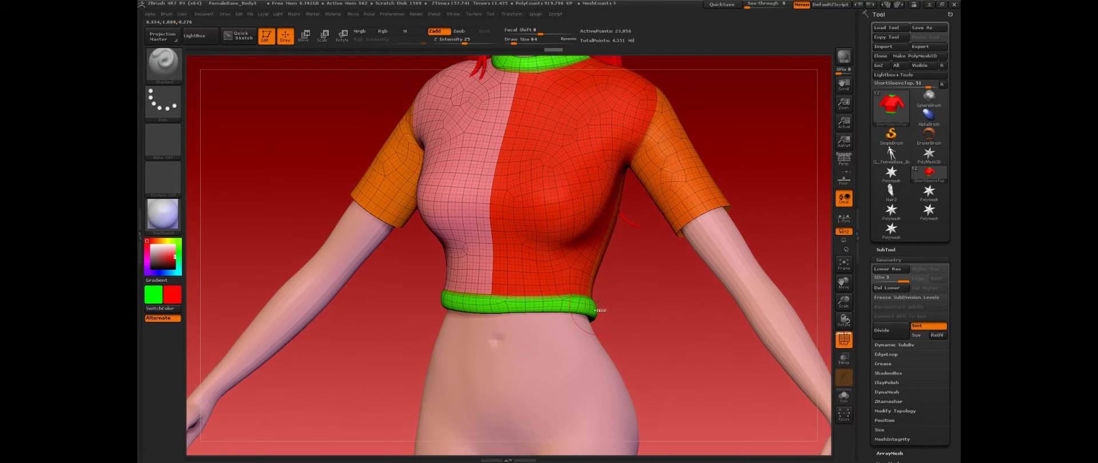
right_click_drag(575, 324, 564, 462, "ctrl")
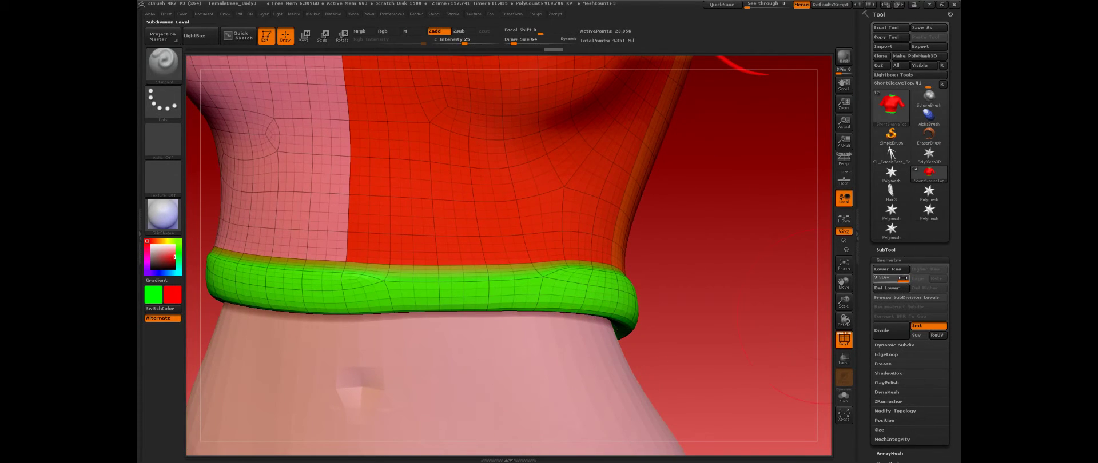
left_click_drag(852, 282, 851, 282)
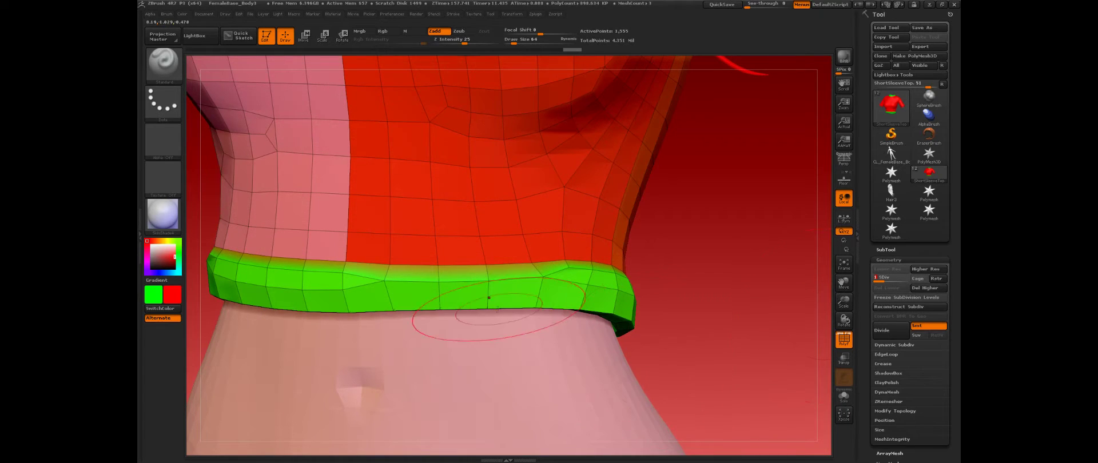
Step: Examine the level 1 mesh around the waistband, collar and sleeve, and check the top's active point count
right_click_drag(488, 298, 465, 220)
mouse_move(465, 220)
left_mouse_down()
mouse_move(529, 205)
mouse_move(503, 257)
left_mouse_up()
mouse_move(503, 257)
right_mouse_down("ctrl")
mouse_move(517, 57)
mouse_move(518, 192)
mouse_move(418, 172)
mouse_move(419, 260)
right_mouse_up("ctrl")
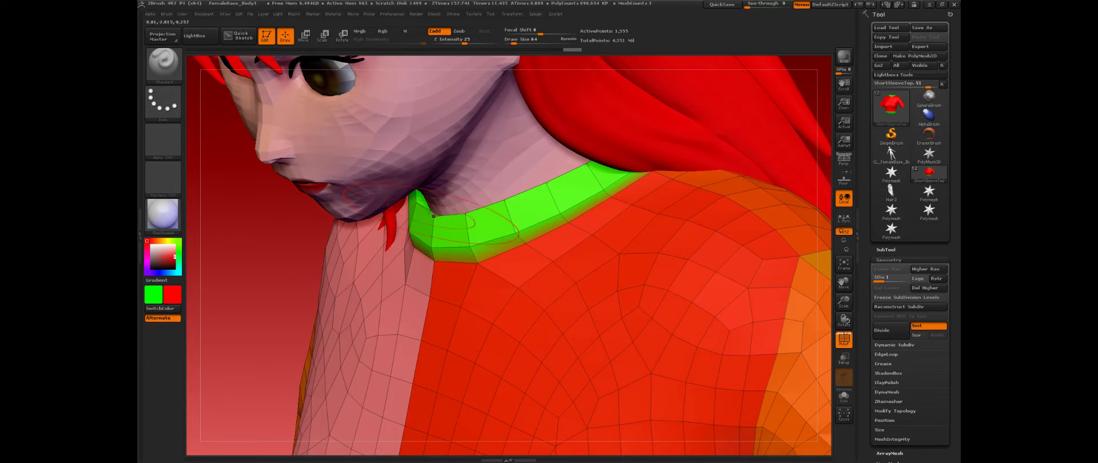
mouse_move(431, 217)
right_mouse_down()
mouse_move(358, 220)
mouse_move(501, 231)
right_mouse_up()
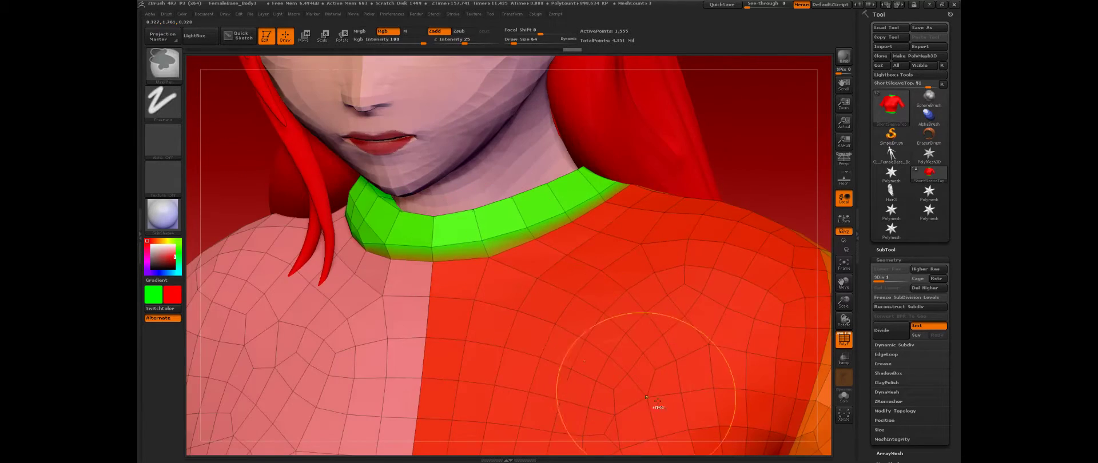
right_click_drag(658, 407, 646, 291, "ctrl")
right_click_drag(766, 426, 597, 163, "alt")
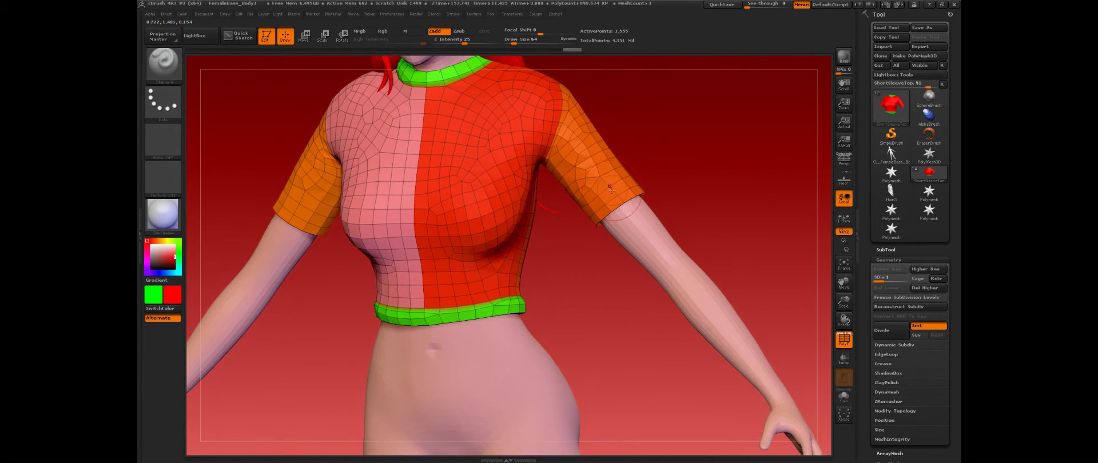
mouse_move(680, 167)
right_mouse_down()
mouse_move(598, 171)
mouse_move(610, 260)
mouse_move(675, 274)
right_mouse_up()
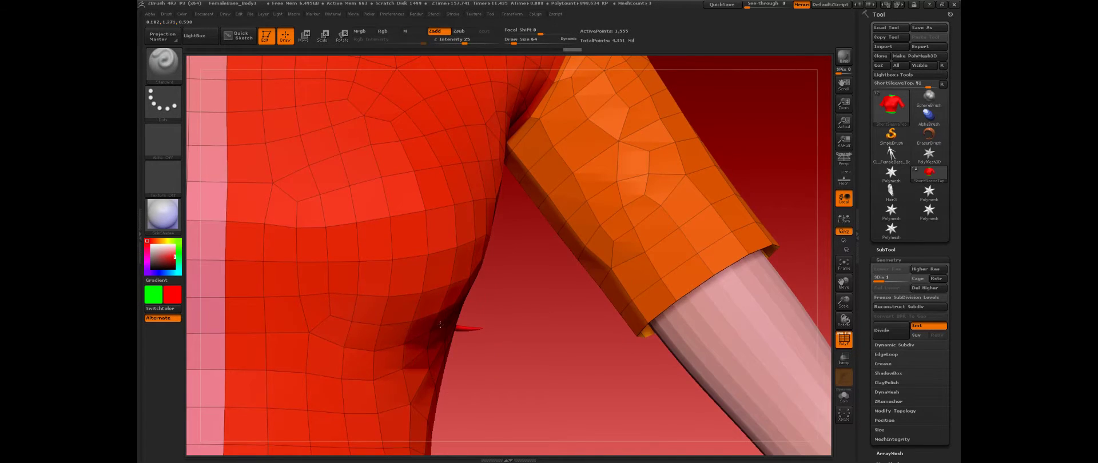
right_click_drag(293, 343, 554, 295, "alt")
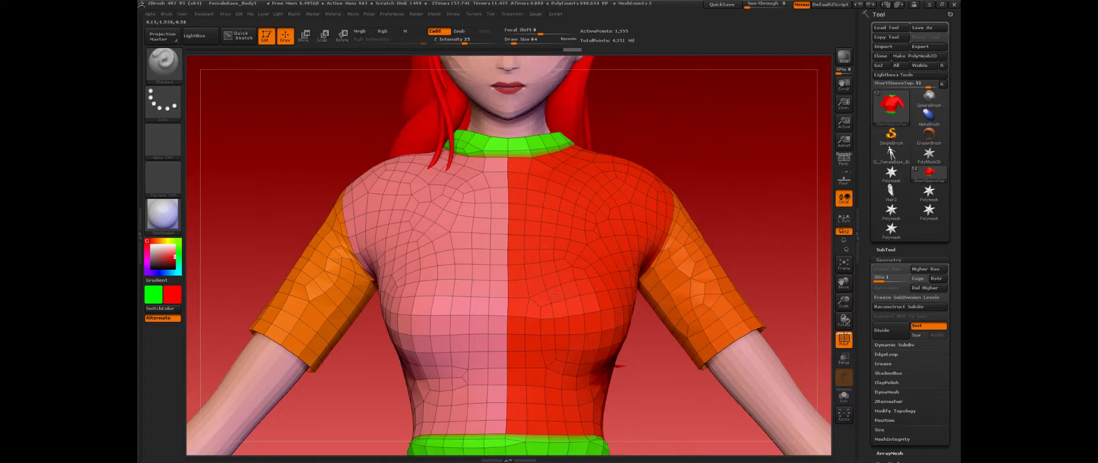
mouse_move(585, 243)
left_mouse_down()
mouse_move(562, 230)
mouse_move(600, 232)
mouse_move(617, 218)
left_mouse_up()
key("ctrl+z")
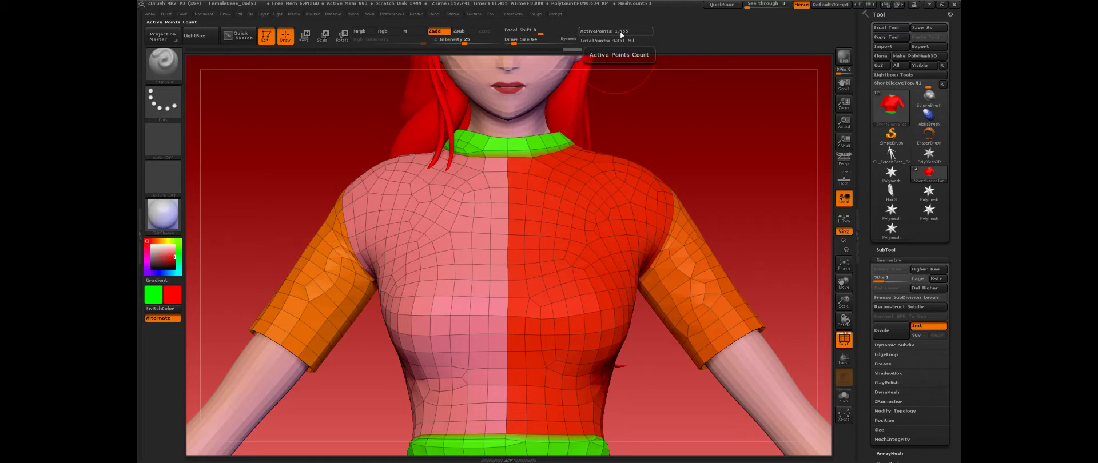
mouse_move(583, 272)
right_mouse_down()
mouse_move(469, 272)
mouse_move(584, 275)
right_mouse_up()
mouse_move(583, 275)
left_mouse_down()
mouse_move(617, 279)
mouse_move(579, 283)
mouse_move(646, 279)
mouse_move(557, 284)
mouse_move(584, 283)
mouse_move(574, 290)
left_mouse_up()
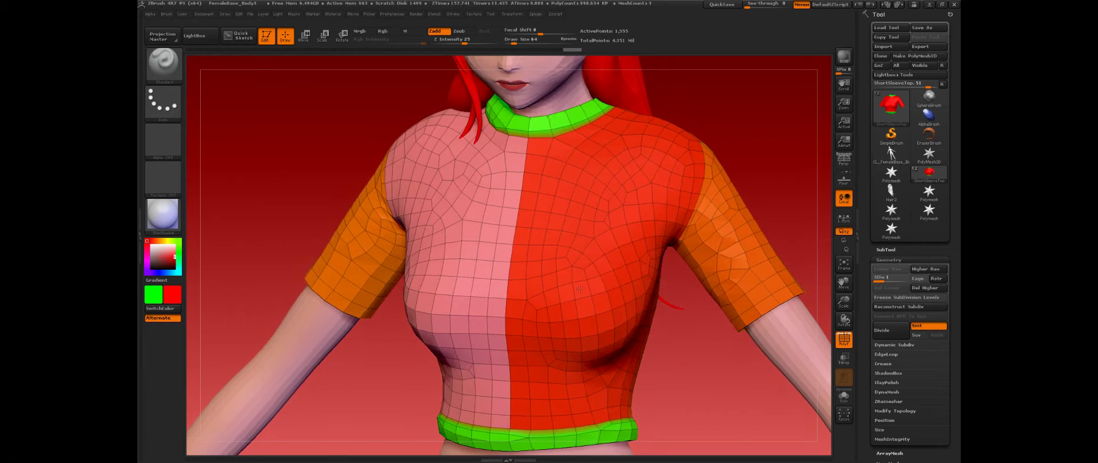
Step: Return the top to its highest subdivision level and examine the smoothed mesh from the side and front
left_click_drag(926, 282, 928, 283)
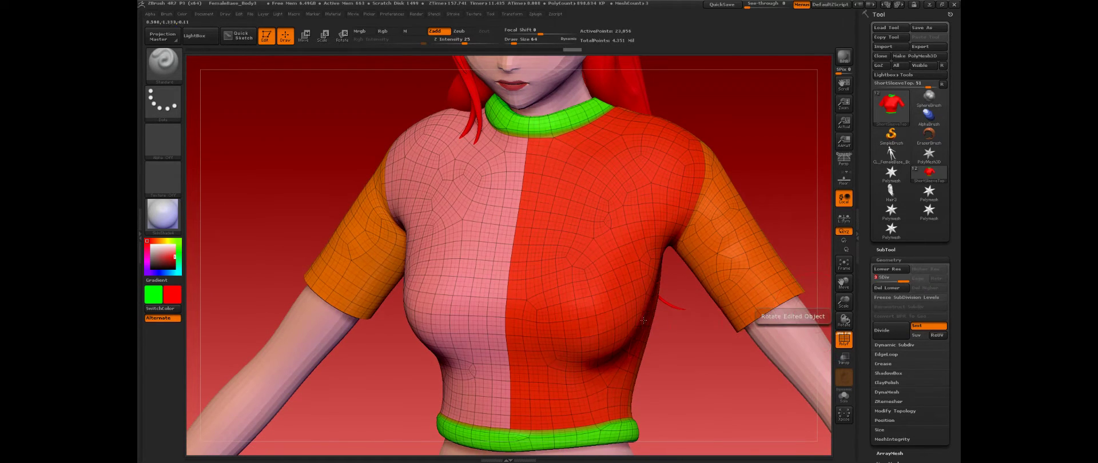
left_click_drag(768, 318, 392, 330)
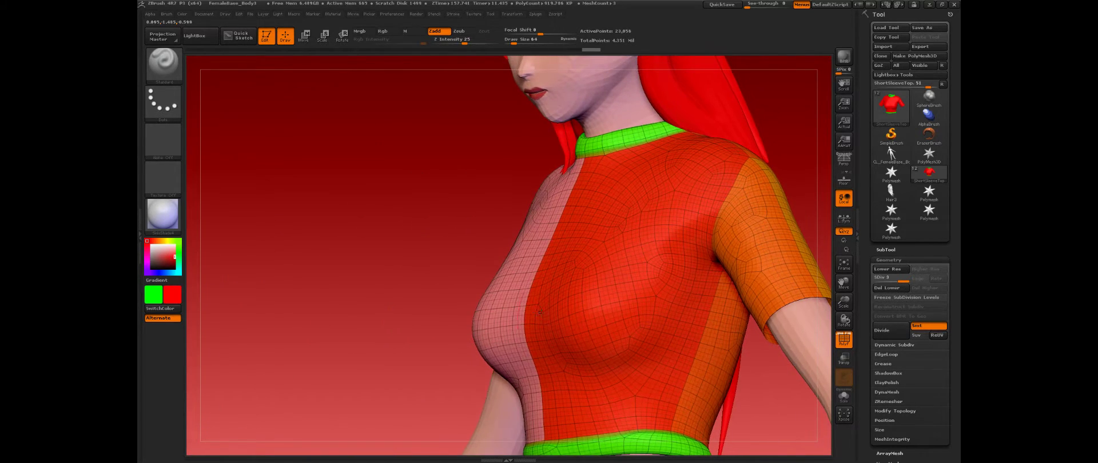
left_click_drag(561, 309, 593, 309)
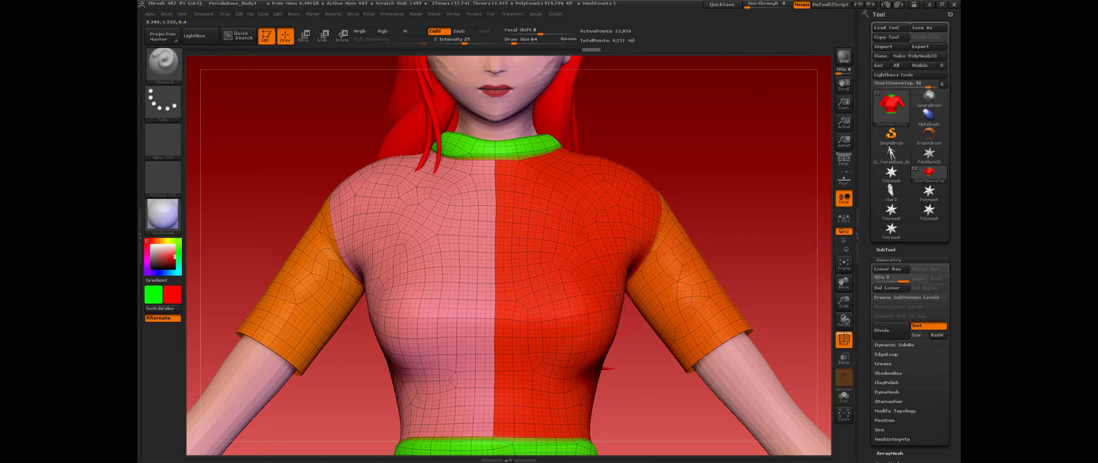
mouse_move(594, 323)
right_mouse_down()
mouse_move(514, 326)
mouse_move(582, 331)
right_mouse_up()
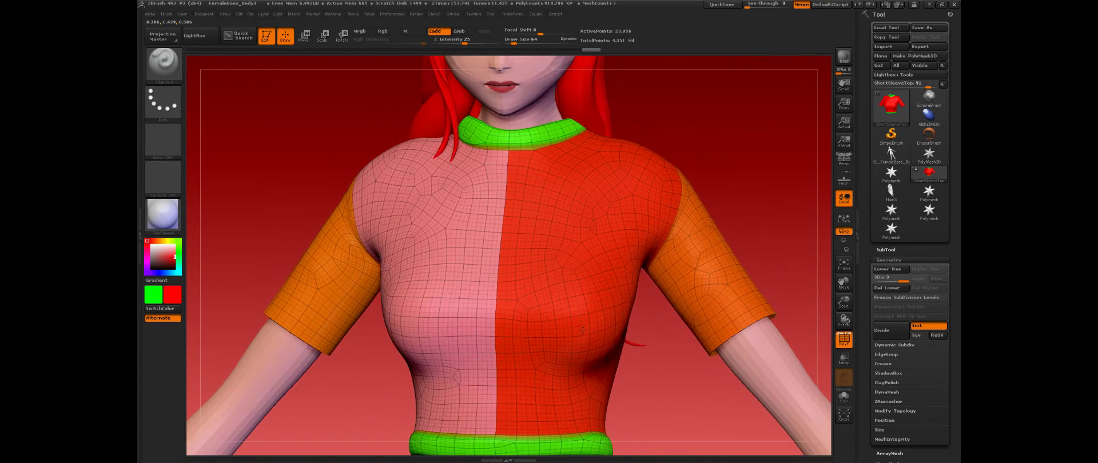
right_click_drag(673, 219, 612, 362, "shift")
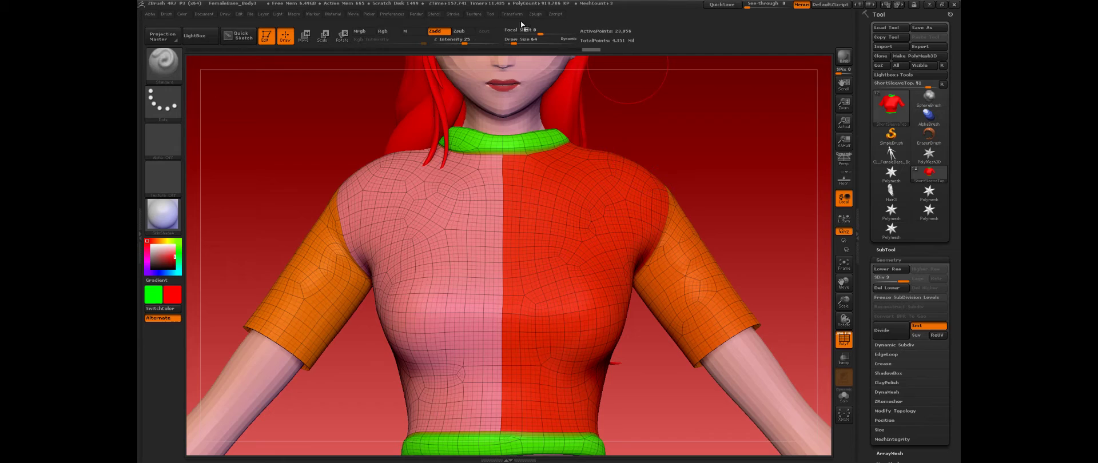
Step: Show the Multi Map Exporter plugin's options, hide the polyframe, and review the painted top from several angles
left_click(538, 14)
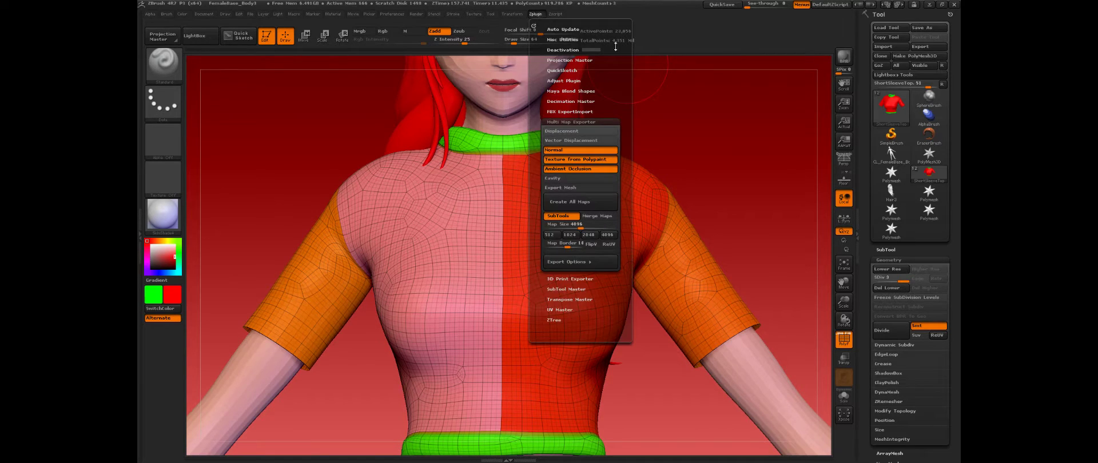
left_click(844, 340)
mouse_move(615, 249)
right_mouse_down()
mouse_move(563, 251)
mouse_move(600, 254)
right_mouse_up()
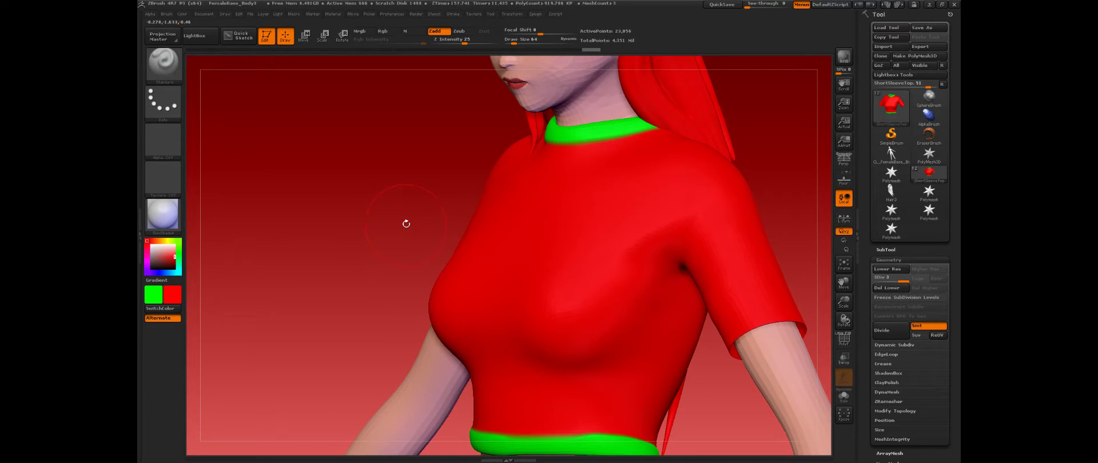
left_click_drag(524, 267, 546, 275)
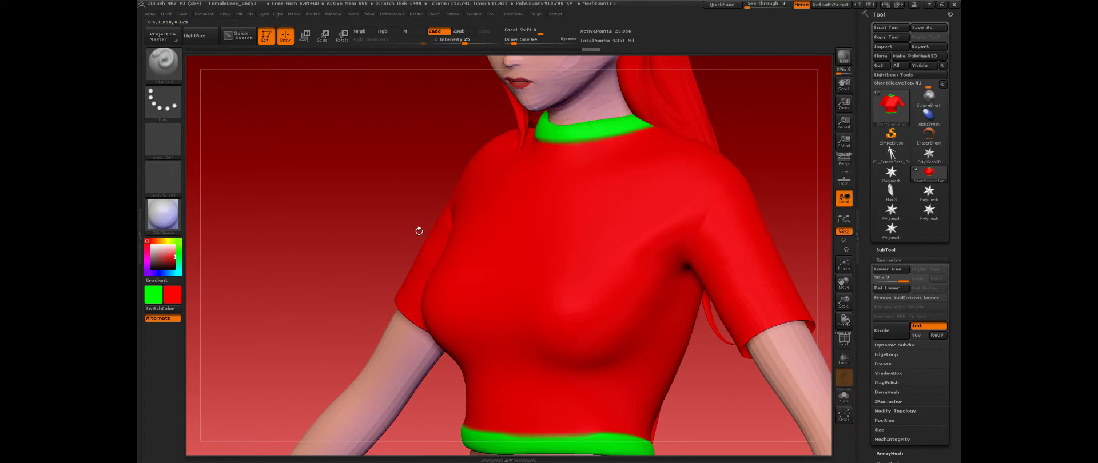
left_click_drag(434, 217, 486, 211)
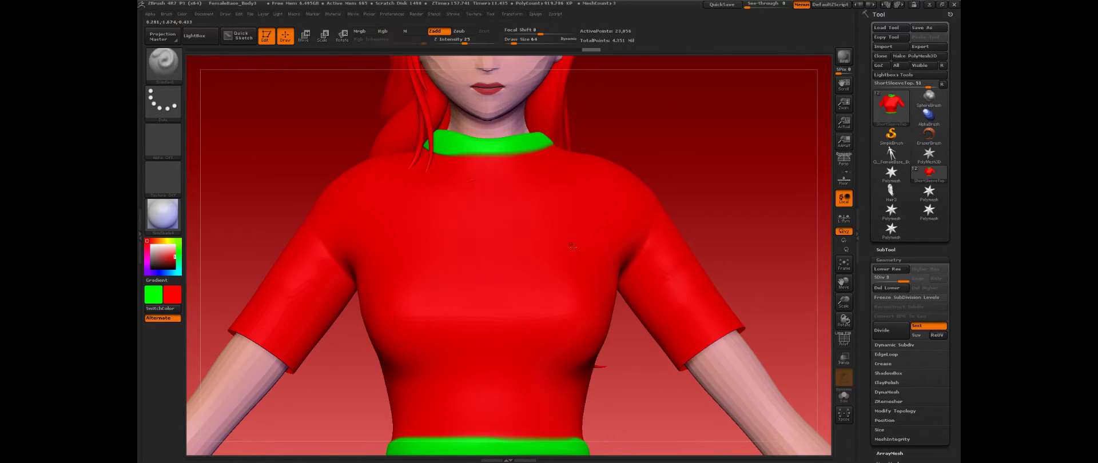
right_click_drag(563, 282, 550, 241, "ctrl")
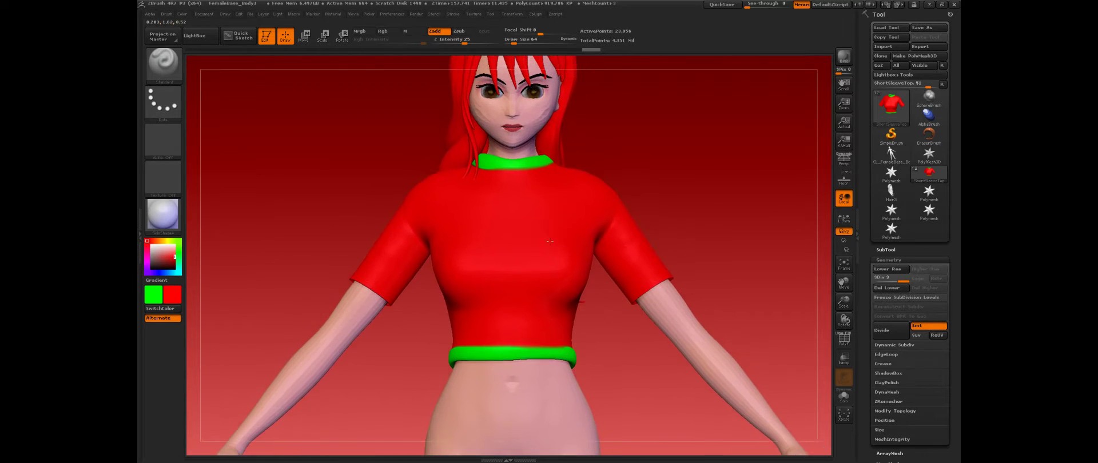
left_click_drag(549, 241, 554, 233)
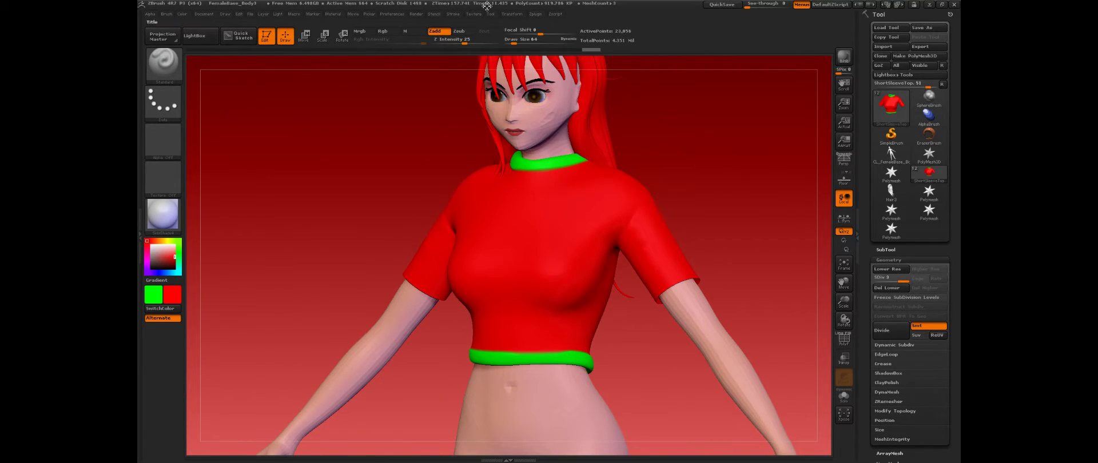
left_click(535, 13)
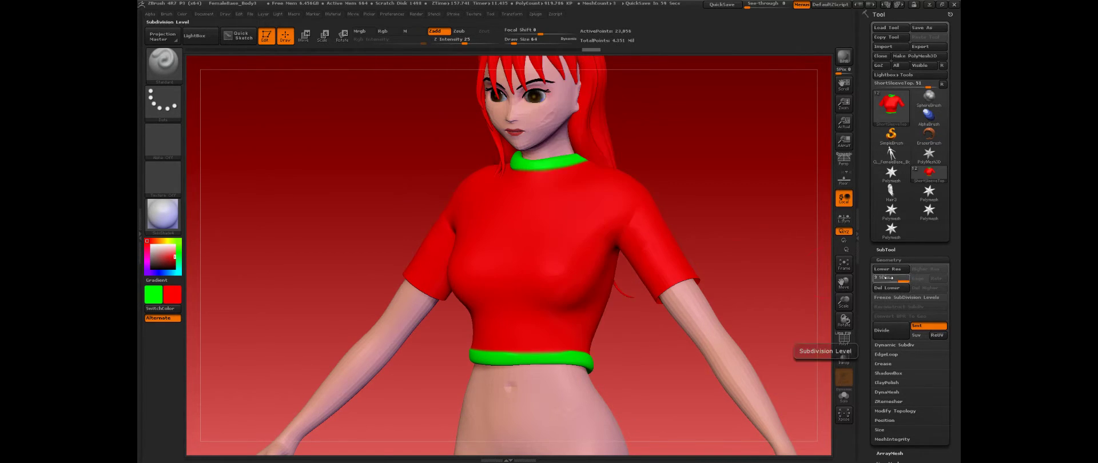
Step: Switch from ZBrush to the RiggedClothingRoom scene in 3ds Max and view the clothed character from the front
left_click(930, 5)
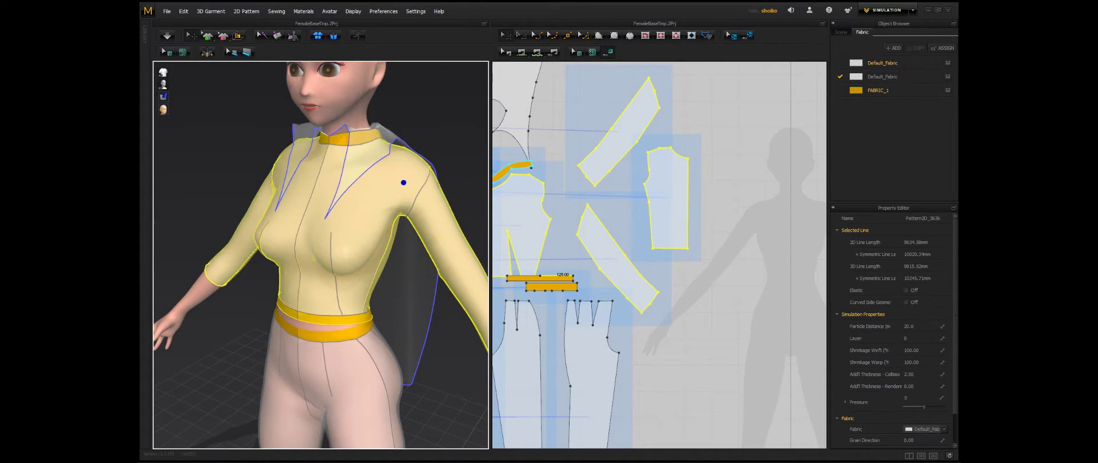
key("alt+Tab")
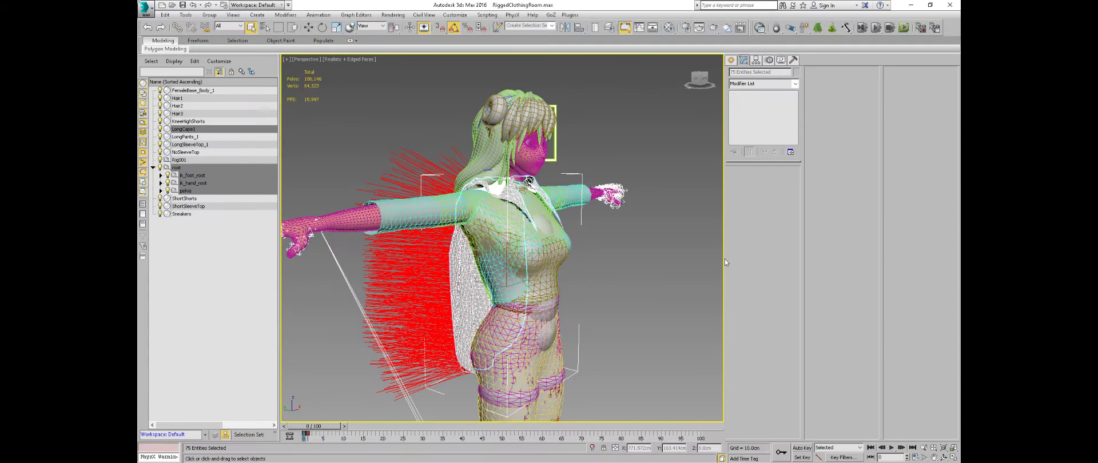
middle_click_drag(641, 291, 585, 298, "alt")
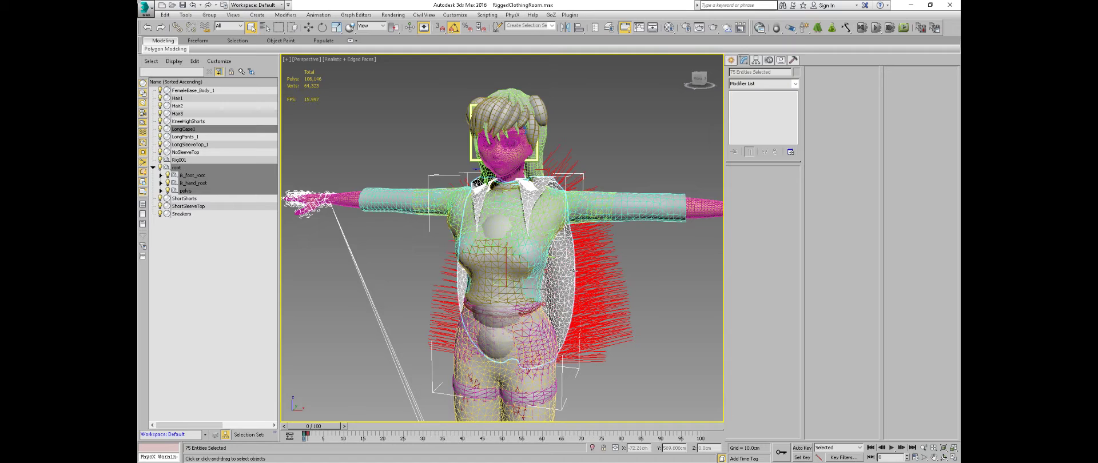
middle_click_drag(572, 268, 581, 208)
scroll(579, 210, "down", 2)
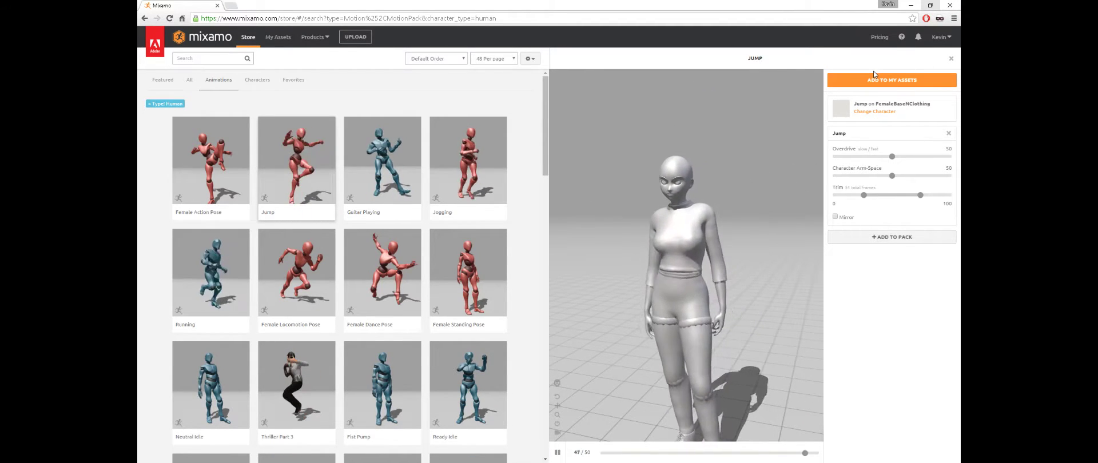
Step: Leave the Mixamo page for the 3ds Max scene and examine the cape's collar at the character's chest
left_click(912, 6)
middle_click_drag(409, 268, 546, 118, "alt")
scroll(547, 193, "up", 7)
scroll(543, 192, "down", 5)
scroll(559, 136, "up", 10)
scroll(559, 136, "down", 10)
scroll(545, 118, "up", 5)
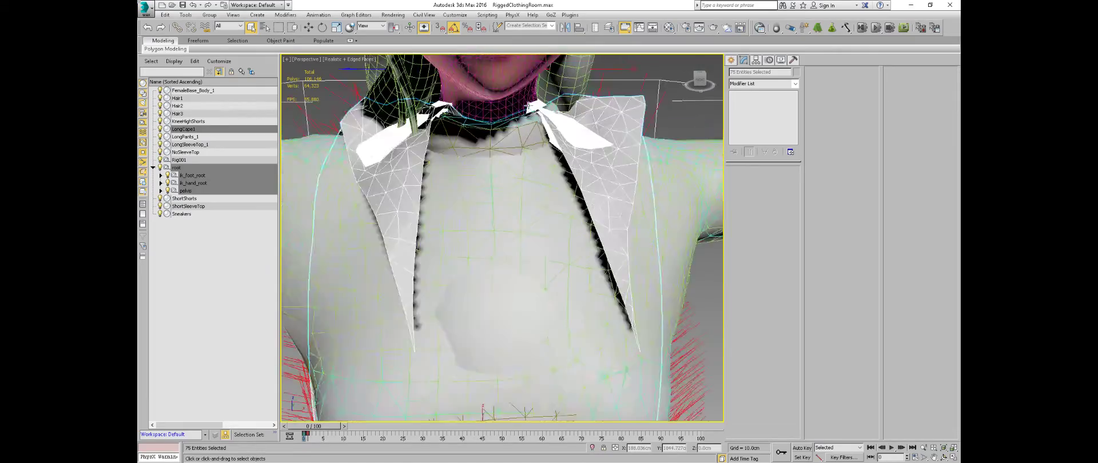
Step: Examine the character's hair, cape and sleeves from behind and from the side, ending on a three-quarter front view
scroll(545, 118, "down", 3)
middle_click_drag(598, 172, 486, 177, "alt")
middle_click_drag(523, 86, 557, 255)
scroll(494, 252, "up", 3)
scroll(494, 252, "down", 3)
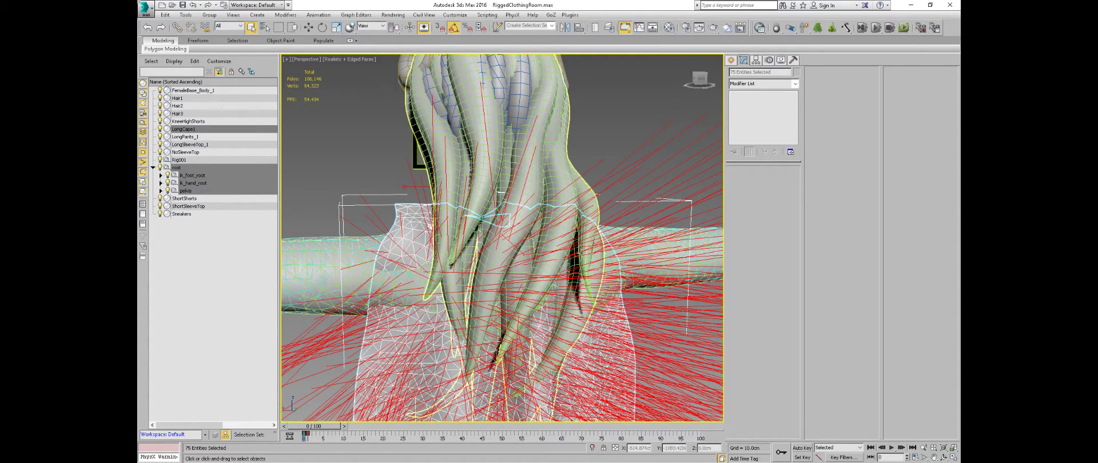
middle_click_drag(445, 259, 518, 261, "alt")
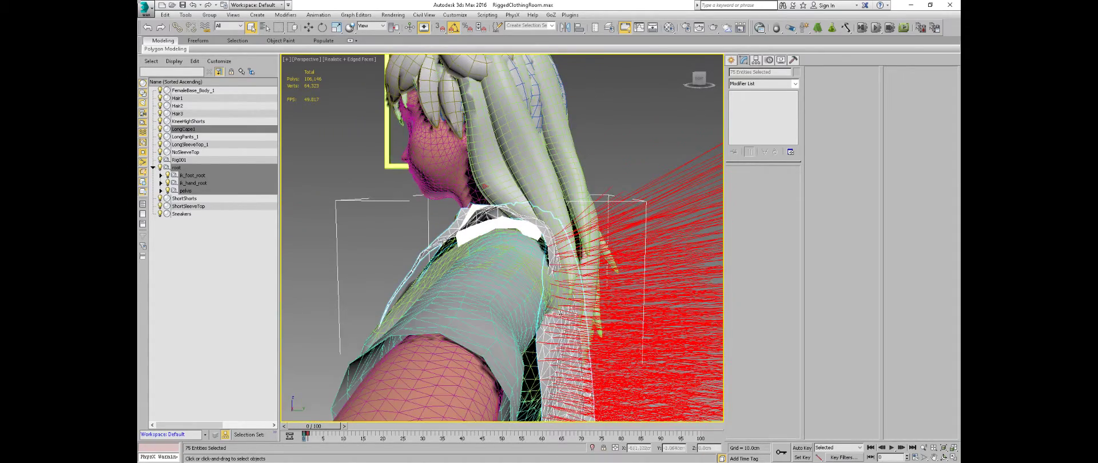
middle_click_drag(610, 332, 724, 300, "alt")
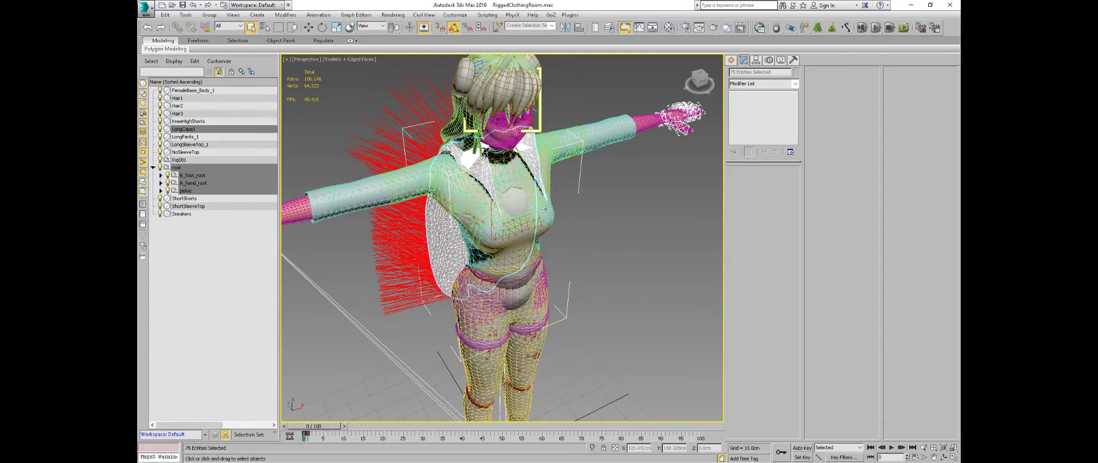
Step: View the cape from behind, clear the scene selection, and undo the deselection
middle_click_drag(545, 209, 623, 226, "alt")
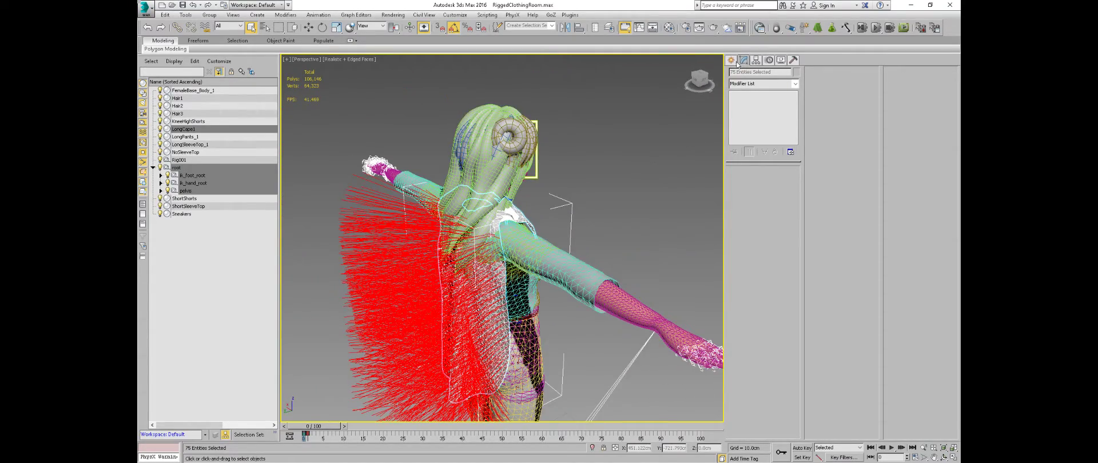
left_click(647, 166)
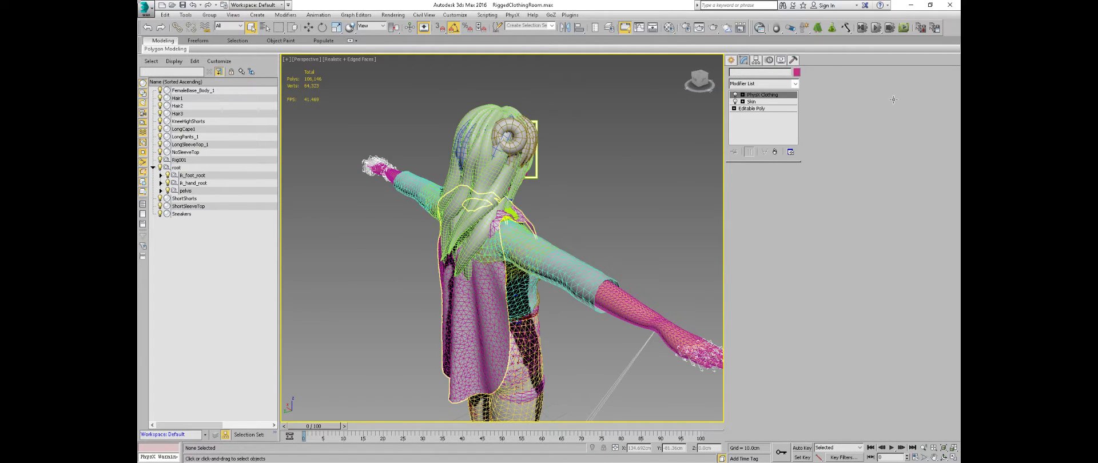
key("ctrl+z")
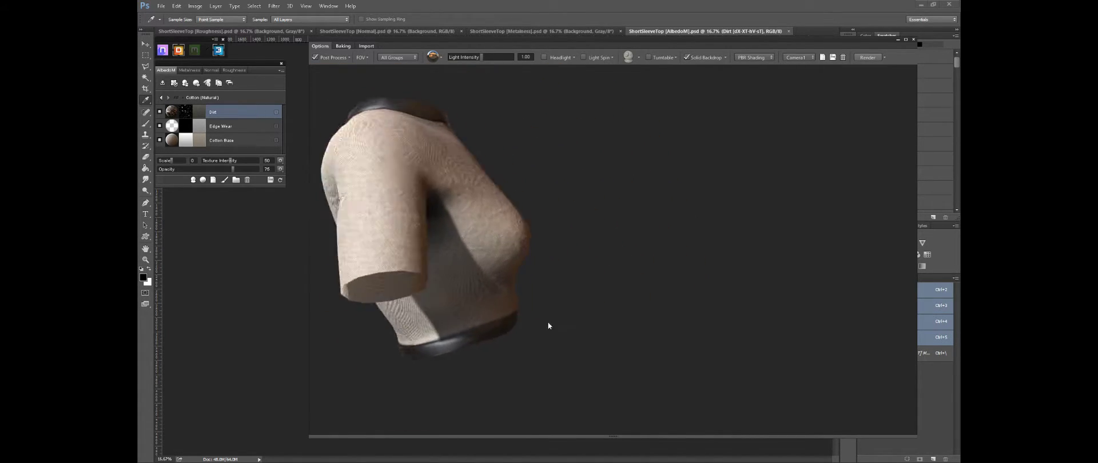
Step: Switch to Photoshop and examine the short-sleeve top's cotton material from the side and back in the 3D preview
left_click_drag(657, 332, 574, 303)
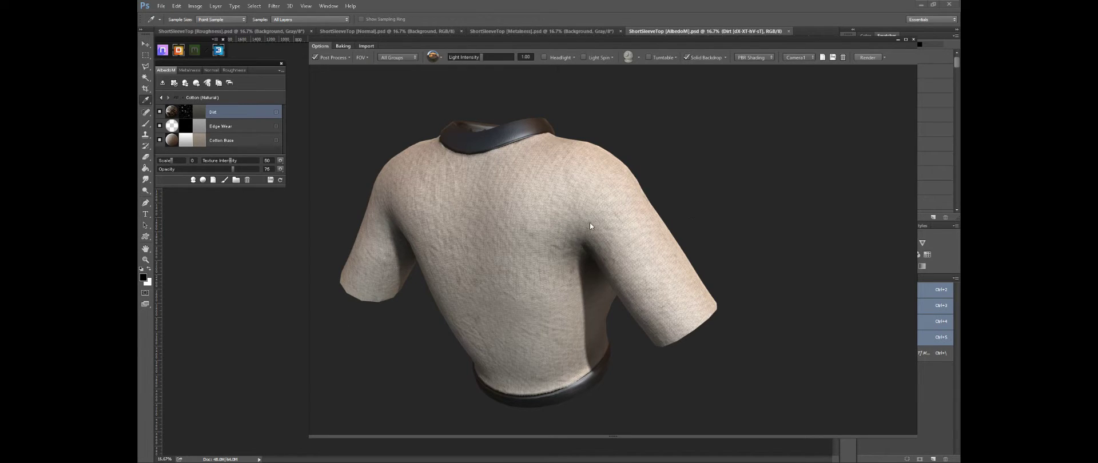
mouse_move(745, 278)
left_mouse_down()
mouse_move(485, 259)
mouse_move(654, 291)
mouse_move(729, 273)
left_mouse_up()
left_click_drag(561, 261, 589, 258)
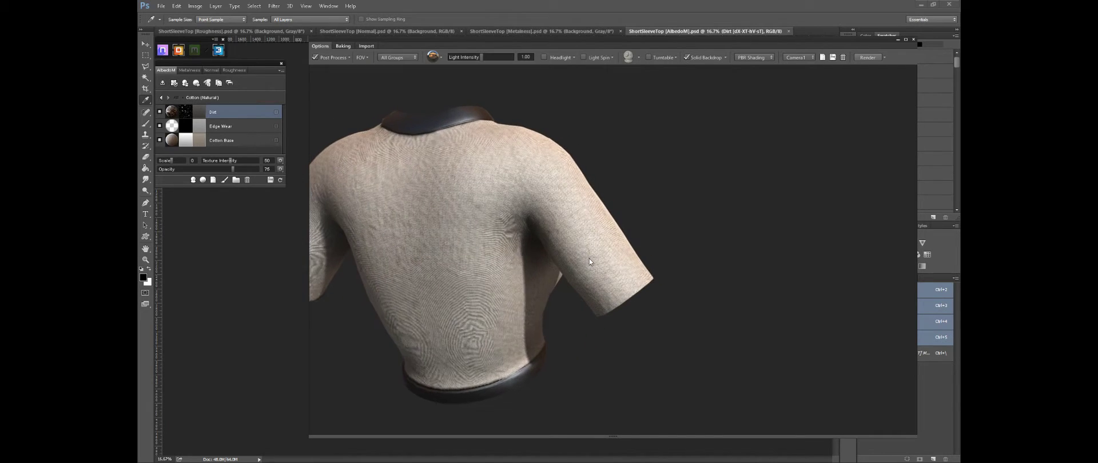
middle_click_drag(496, 260, 574, 259)
mouse_move(574, 259)
left_mouse_down()
mouse_move(585, 277)
mouse_move(565, 291)
mouse_move(566, 268)
left_mouse_up()
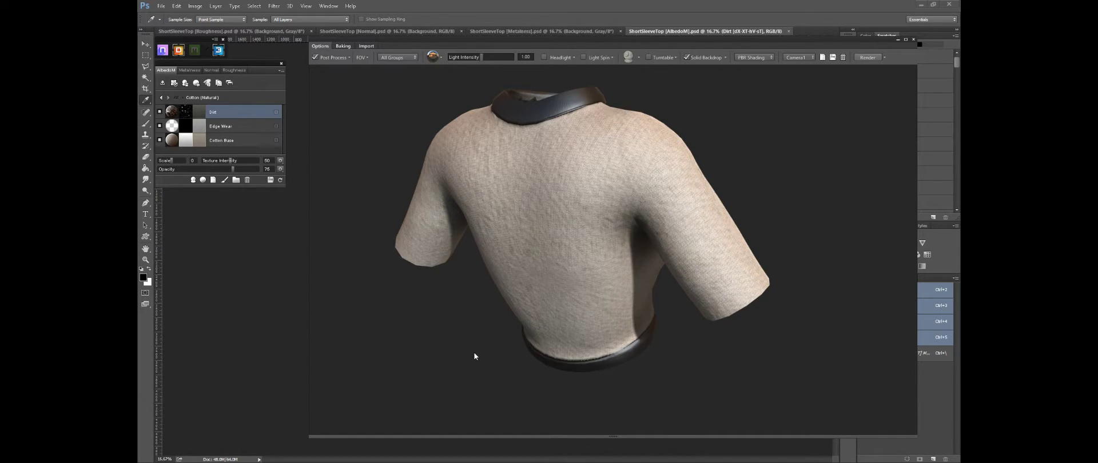
Step: Toggle the preview between Color and PBR Shading, comparing the material areas on the whole top and along the collar seam
key("c")
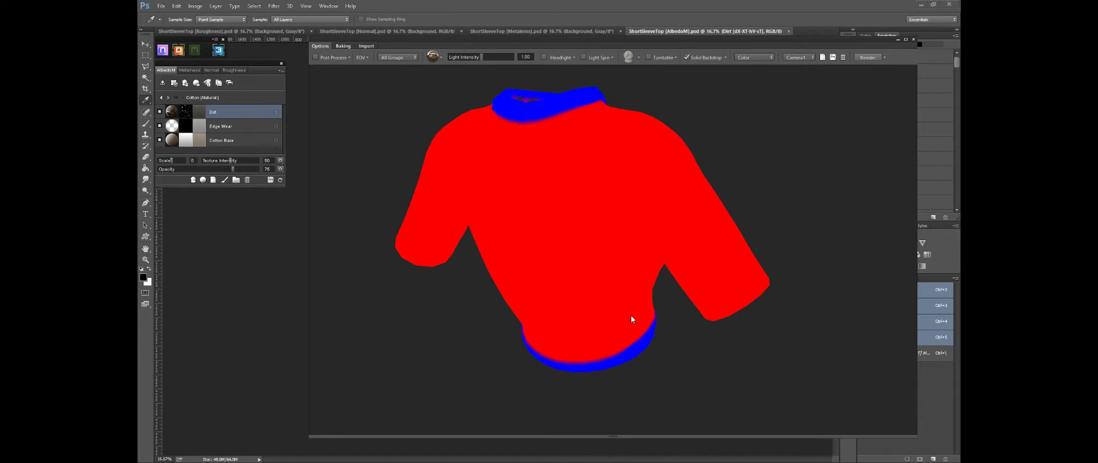
key("c")
key("c")
scroll(539, 109, "up", 8)
key("c")
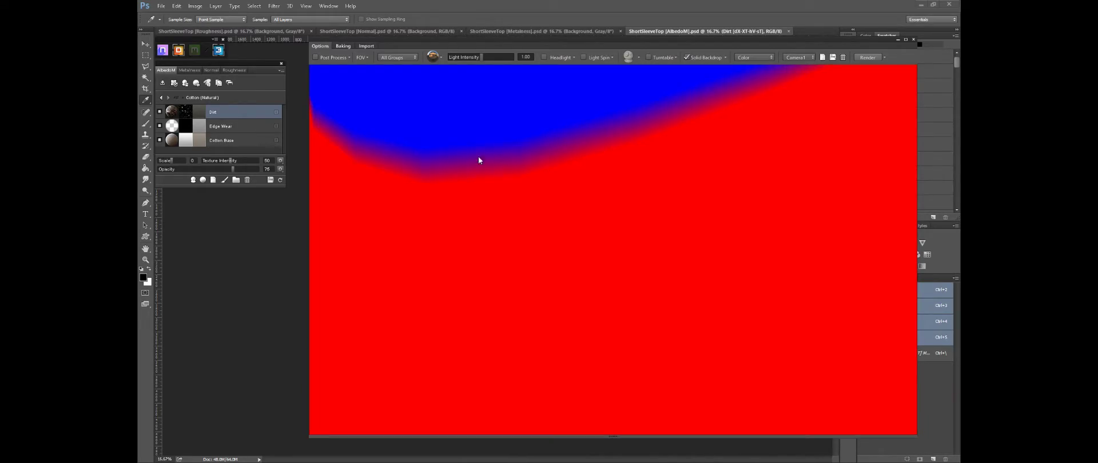
key("c")
scroll(559, 202, "down", 8)
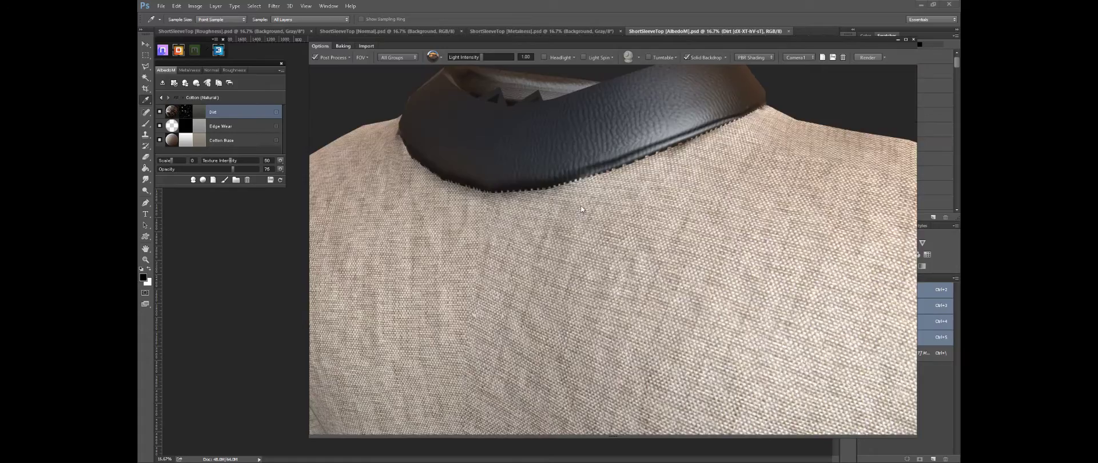
Step: Examine the leather collar against the cotton back and compare both areas once more in Color and PBR Shading
scroll(567, 191, "up", 6)
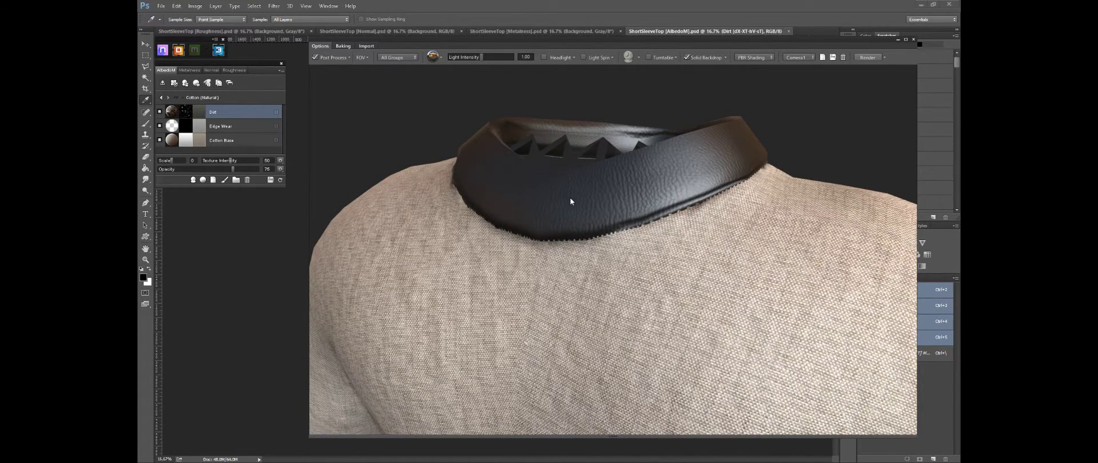
scroll(549, 220, "down", 3)
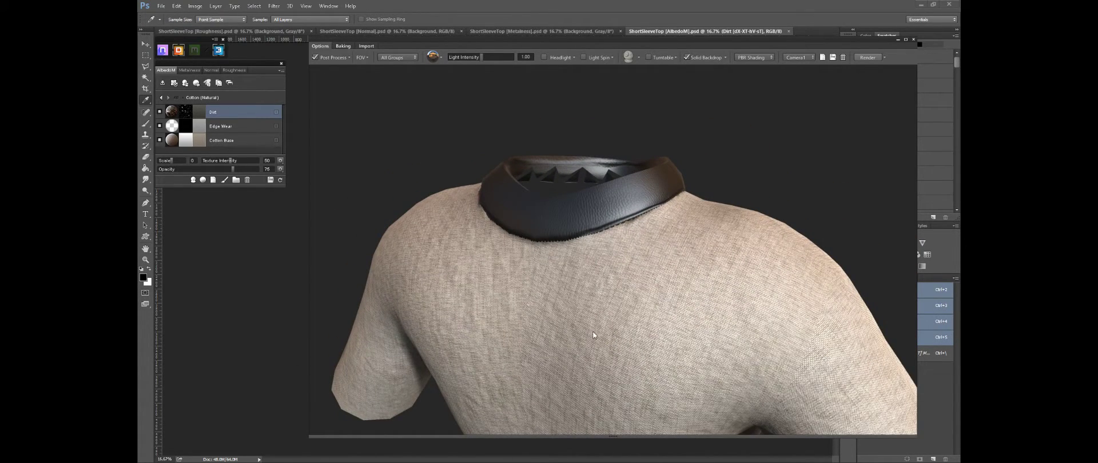
key("c")
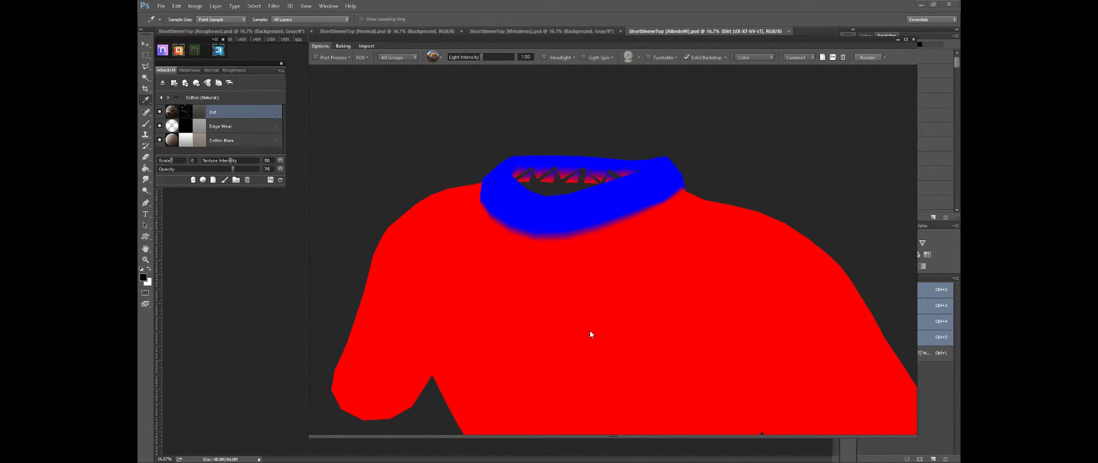
key("c")
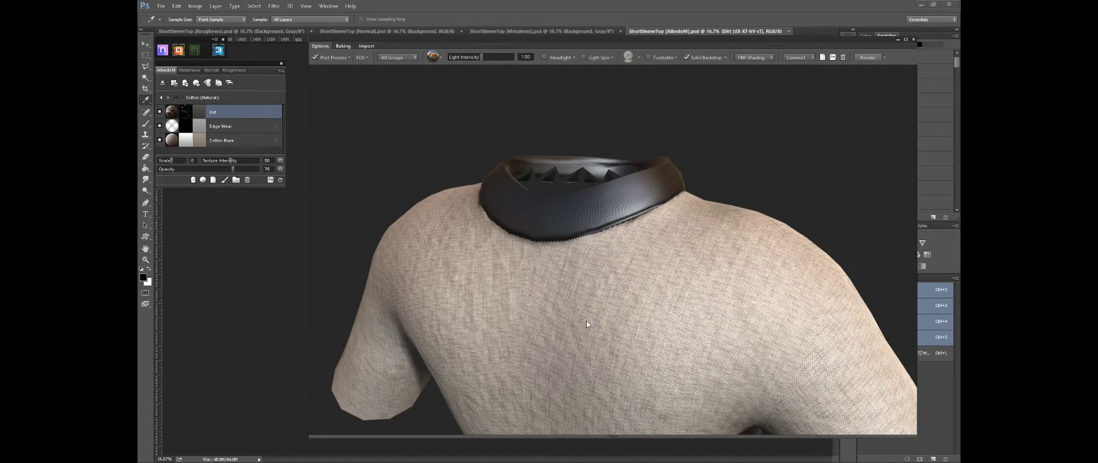
Step: Inspect the collar's leather texture and stitched edge up close, ending on a view of the top's whole back
scroll(568, 201, "up", 5)
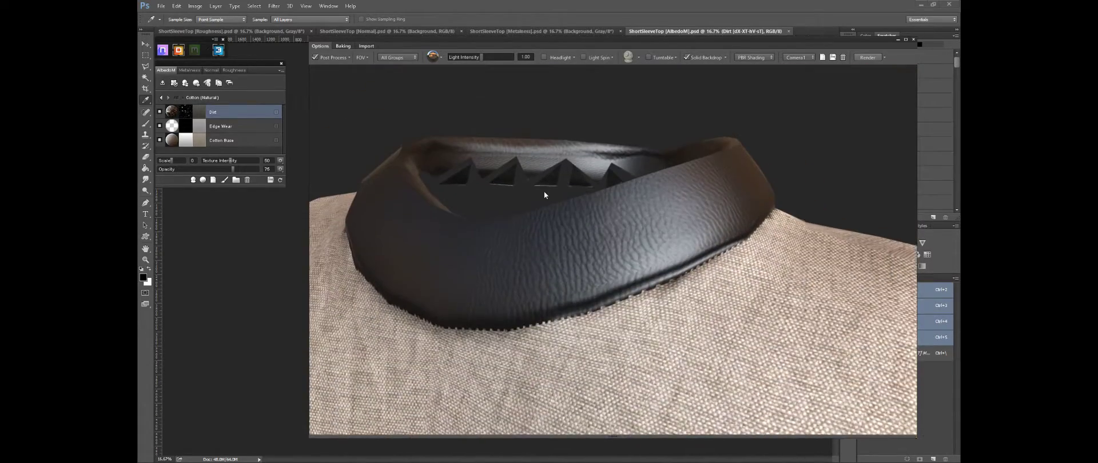
left_click_drag(544, 195, 652, 282)
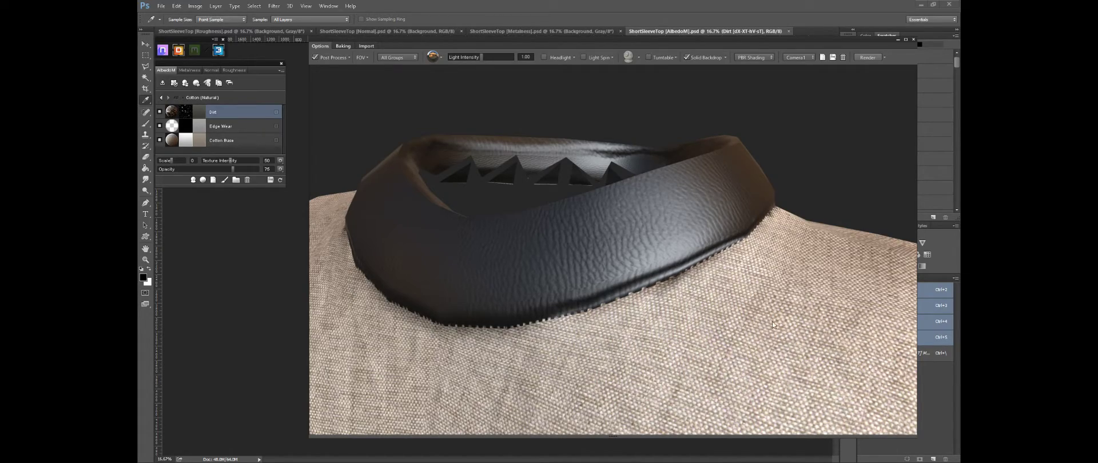
mouse_move(821, 342)
left_mouse_down()
mouse_move(855, 325)
mouse_move(849, 341)
mouse_move(815, 331)
left_mouse_up()
left_click_drag(794, 259, 638, 274)
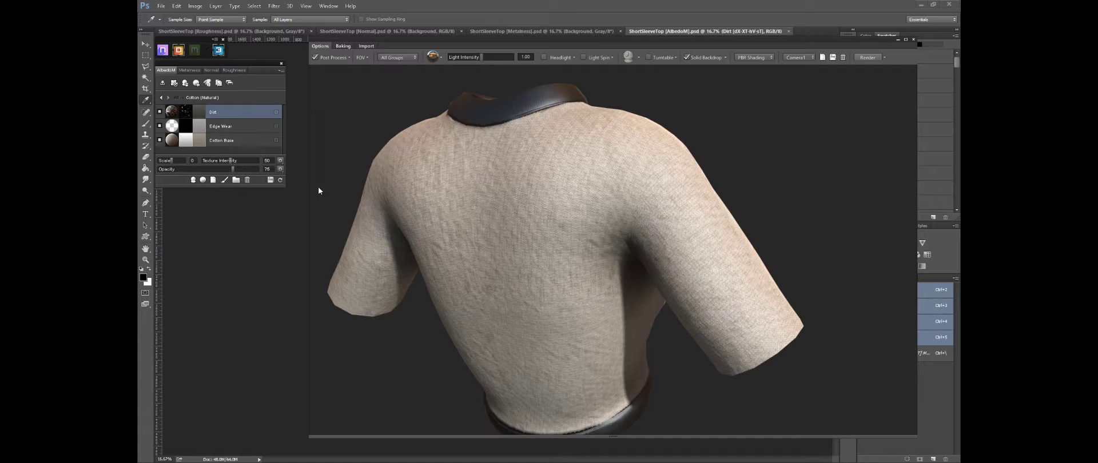
Step: Return to the 3ds Max scene, view the clothed character from the front, and deselect the cape
left_click(921, 4)
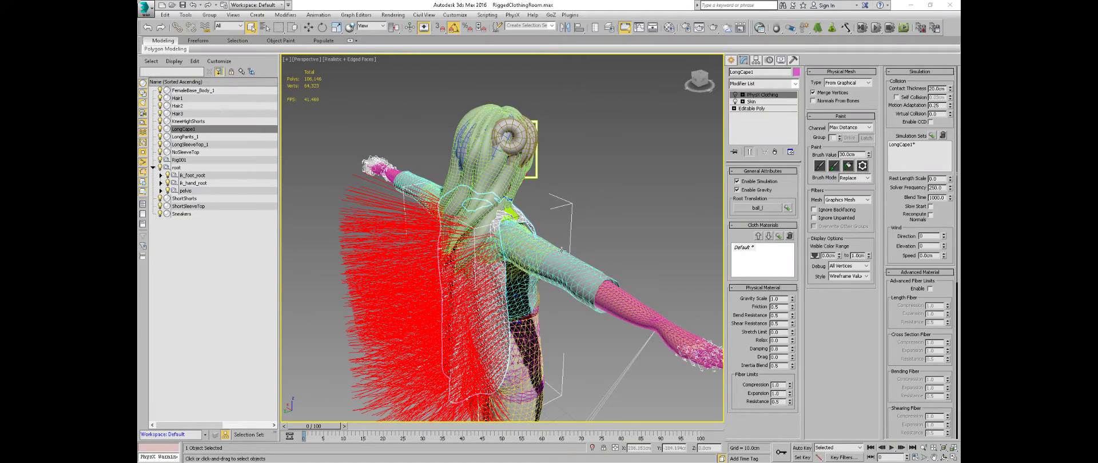
middle_click_drag(626, 268, 458, 264, "alt")
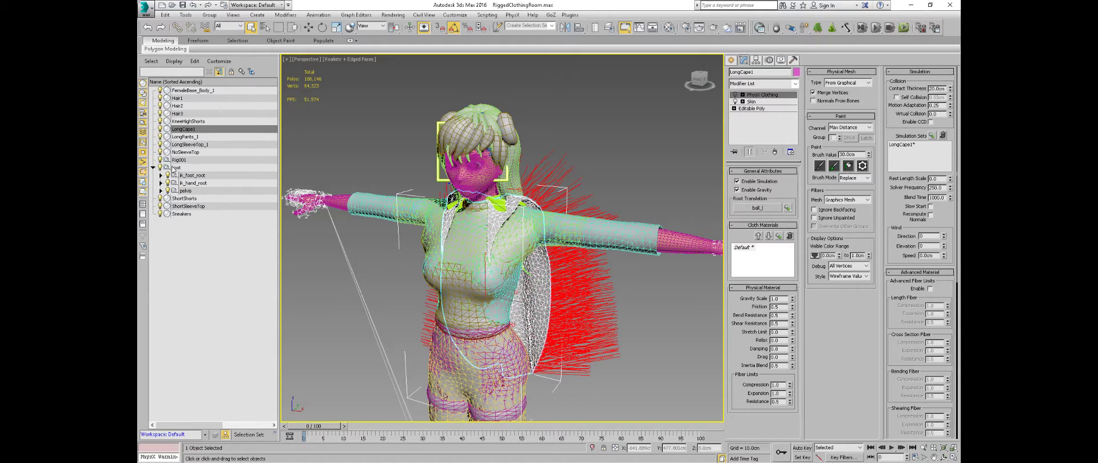
left_click(645, 354)
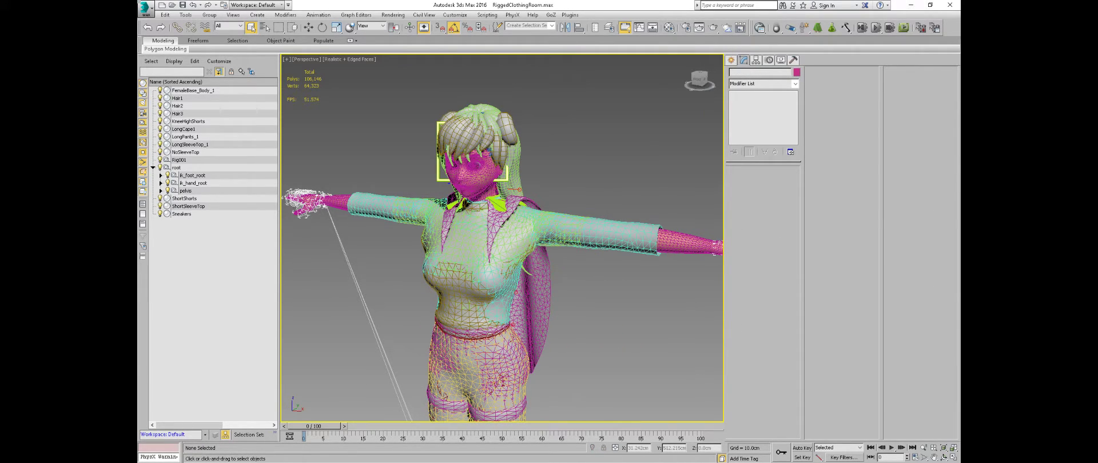
Step: Switch to the level in Unreal Editor and approach the clothed character standing in the courtyard
key("alt+Tab")
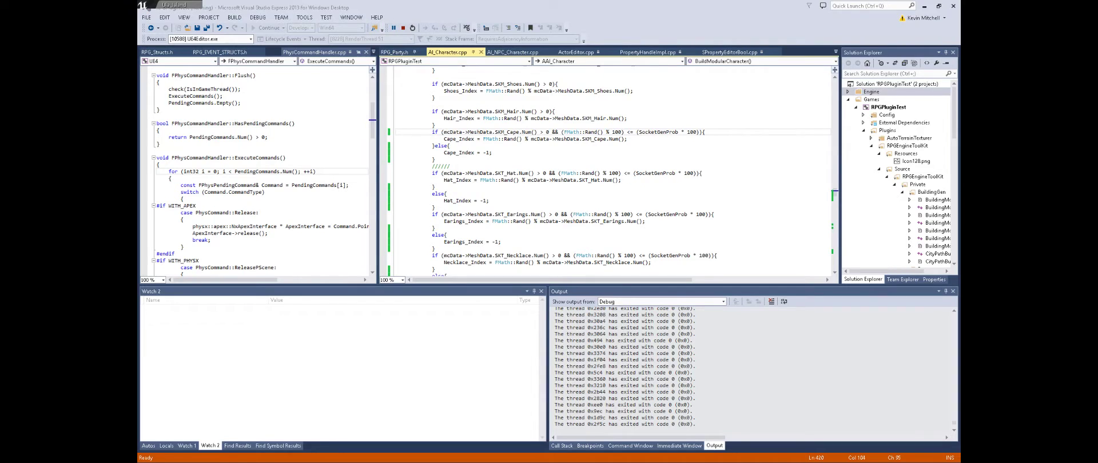
key("alt+Tab")
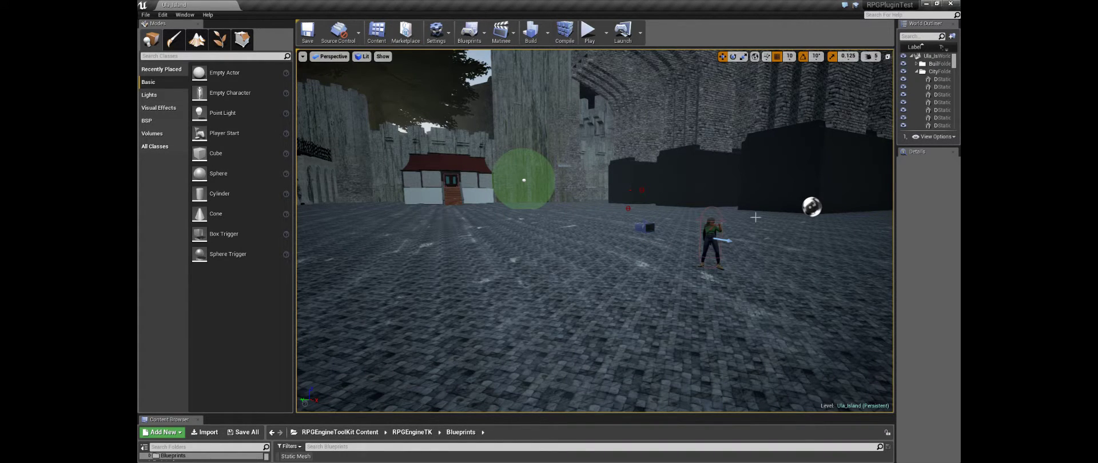
scroll(750, 266, "up", 1)
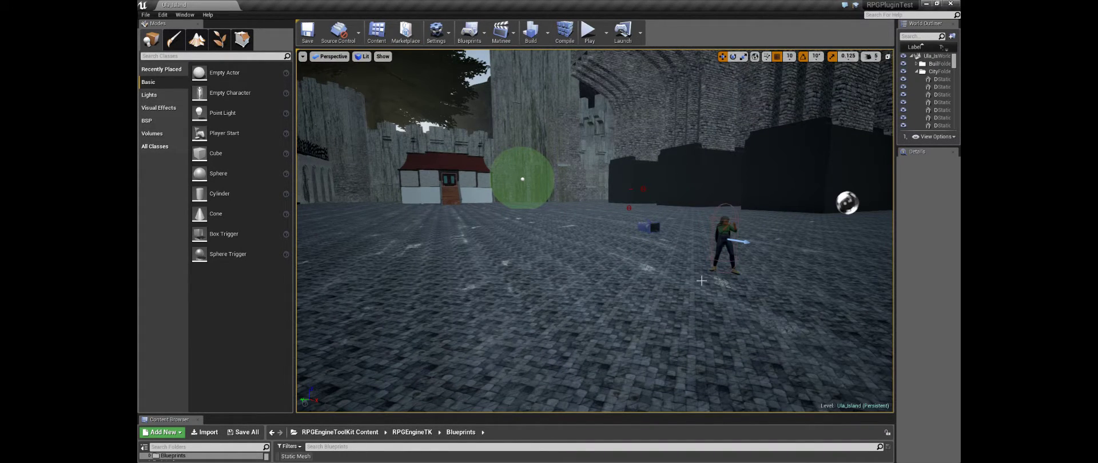
left_click(754, 266)
right_click_drag(754, 266, 743, 266)
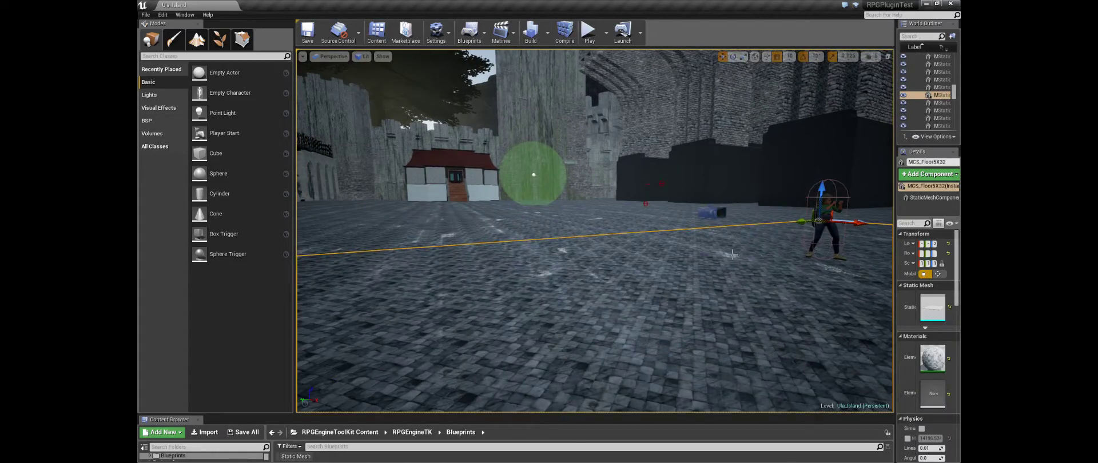
middle_click_drag(734, 254, 640, 254)
scroll(432, 192, "up", 2)
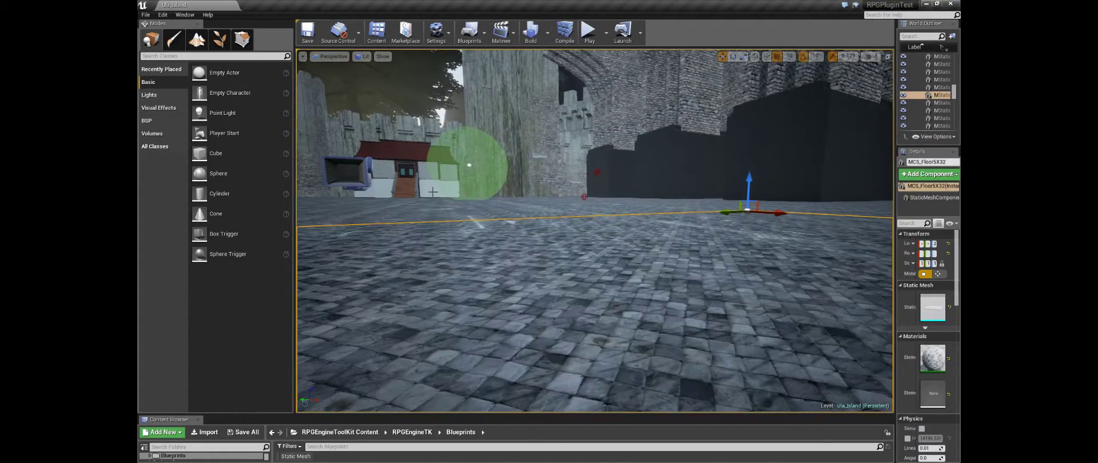
middle_click_drag(432, 192, 377, 200)
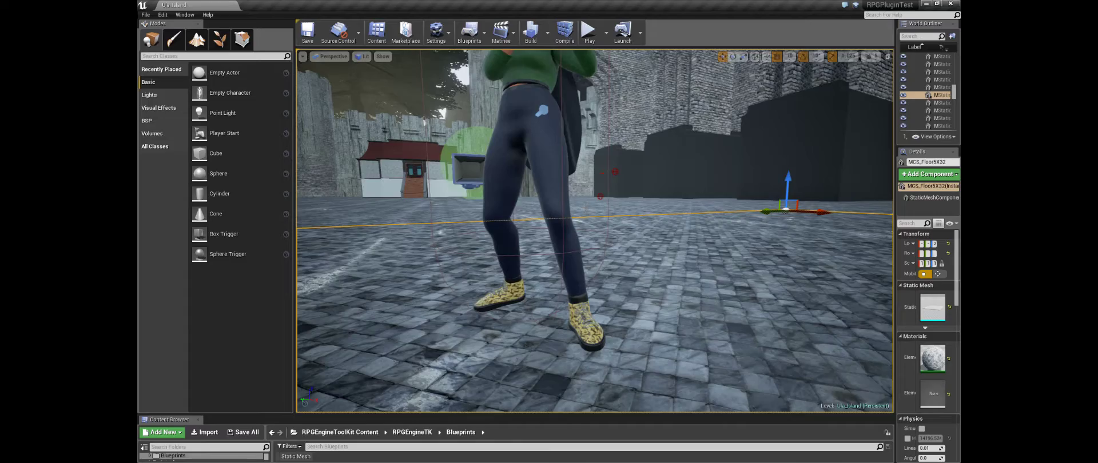
Step: Examine the character's green top, hair and cape from the side, both up close and from farther away
right_click_drag(433, 192, 433, 192)
right_click_drag(621, 236, 621, 236)
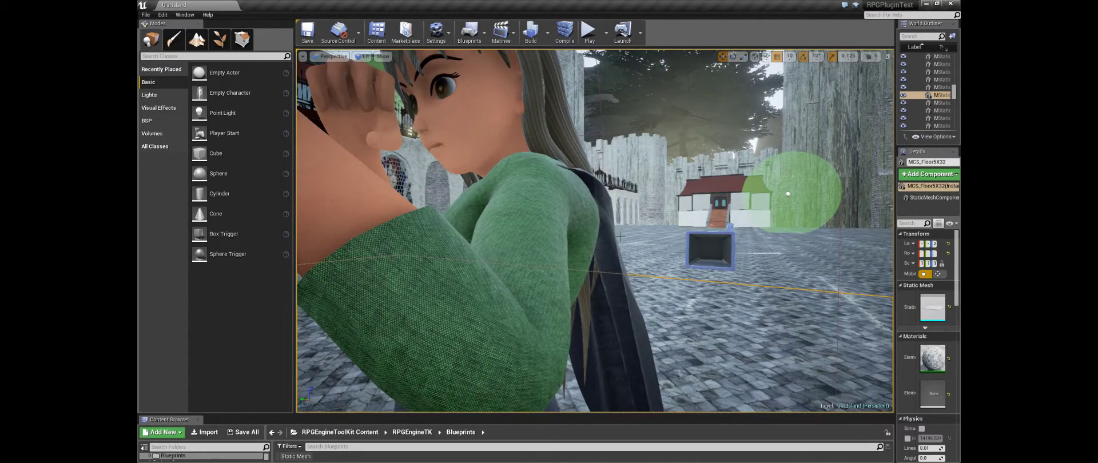
scroll(661, 264, "down", 3)
scroll(642, 273, "up", 3)
scroll(623, 284, "down", 3)
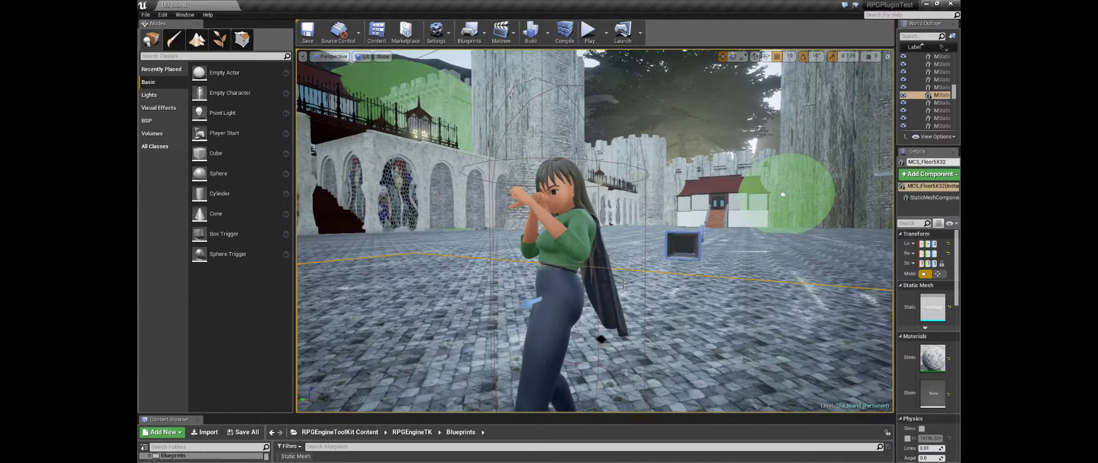
right_click_drag(623, 284, 623, 283)
right_click_drag(433, 192, 433, 192)
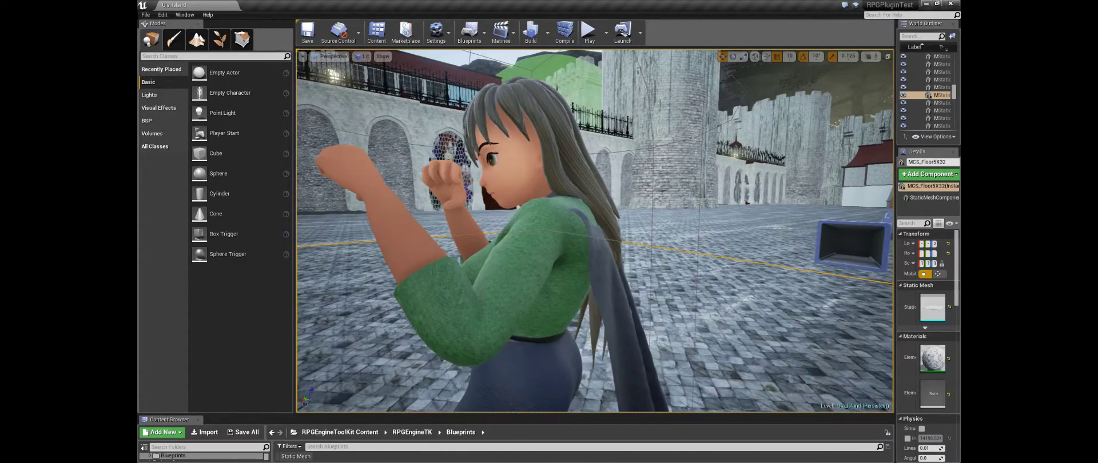
Step: View the character's complete outfit from the front, from head to sneakers
right_click_drag(433, 192, 663, 192)
right_click_drag(435, 256, 561, 256)
mouse_move(562, 256)
middle_mouse_down()
mouse_move(503, 271)
mouse_move(469, 320)
mouse_move(480, 360)
mouse_move(514, 383)
mouse_move(546, 386)
mouse_move(566, 217)
mouse_move(574, 256)
middle_mouse_up()
scroll(574, 256, "down", 4)
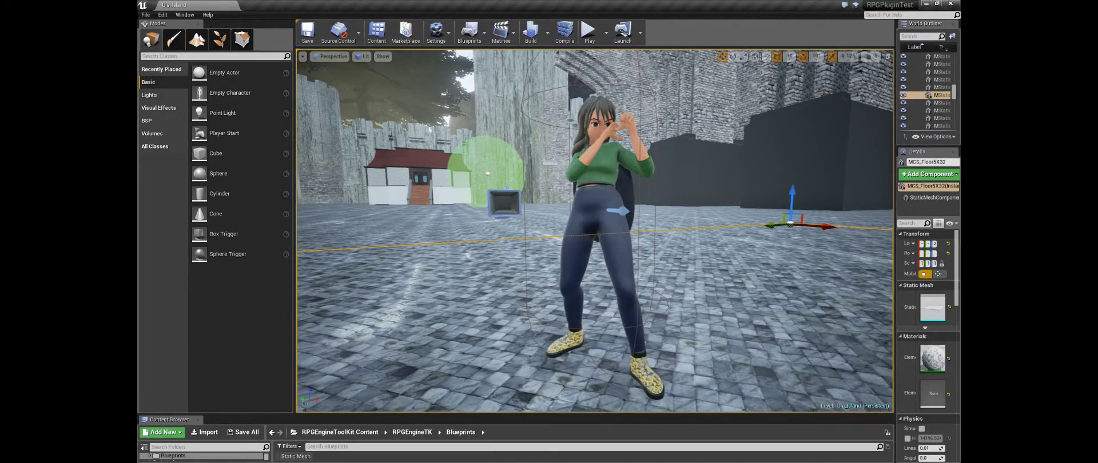
right_click_drag(574, 256, 571, 286)
middle_click_drag(571, 285, 583, 337)
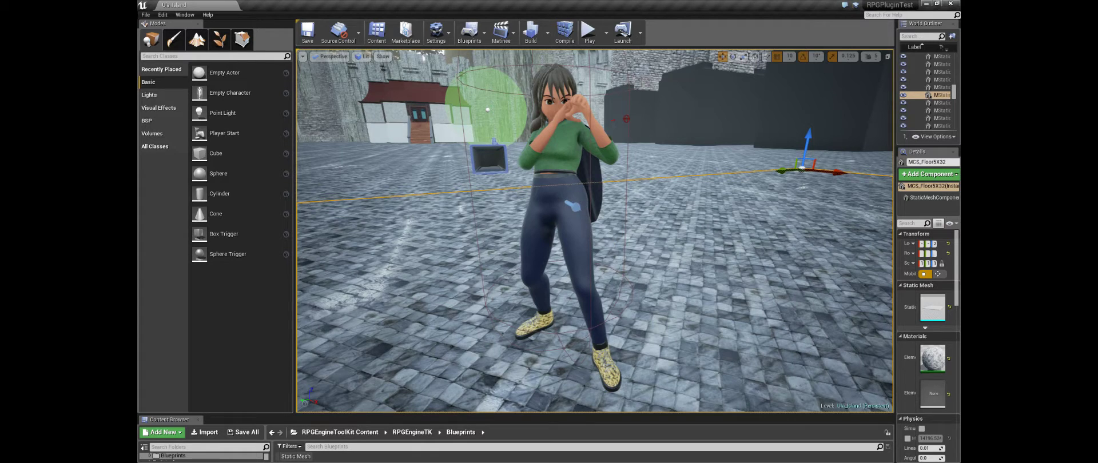
Step: Widen the details area for NPCChar and regenerate the modular character four times with MC Regenerate
left_click_drag(894, 326, 663, 335)
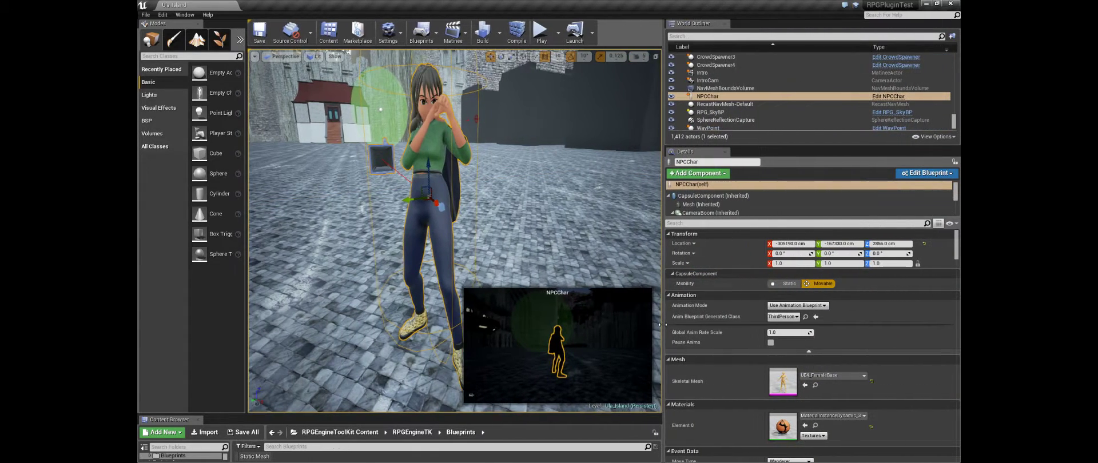
scroll(790, 338, "down", 15)
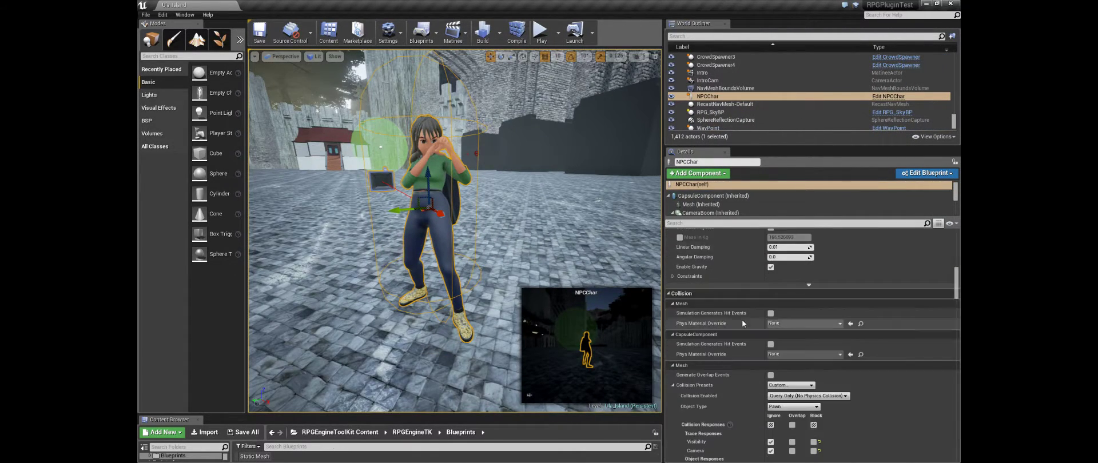
scroll(724, 317, "up", 10)
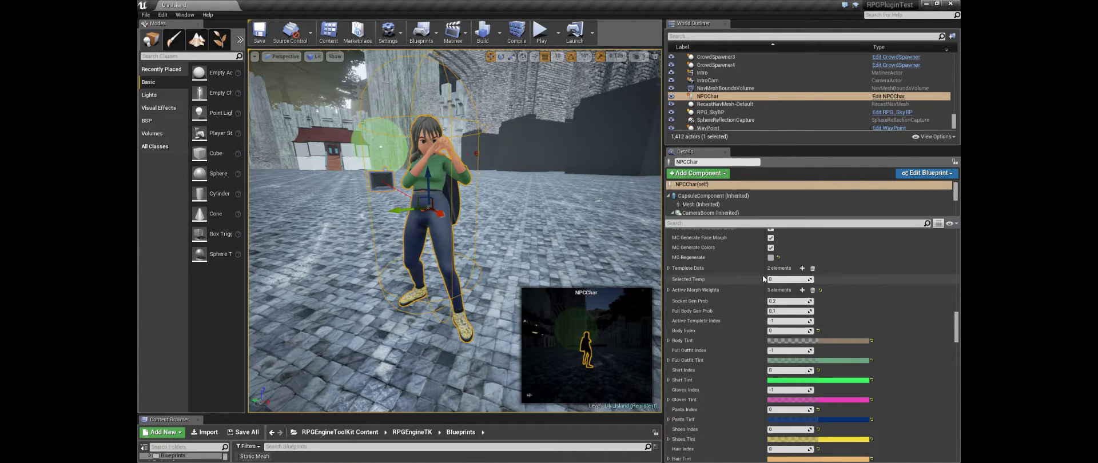
left_click(769, 298)
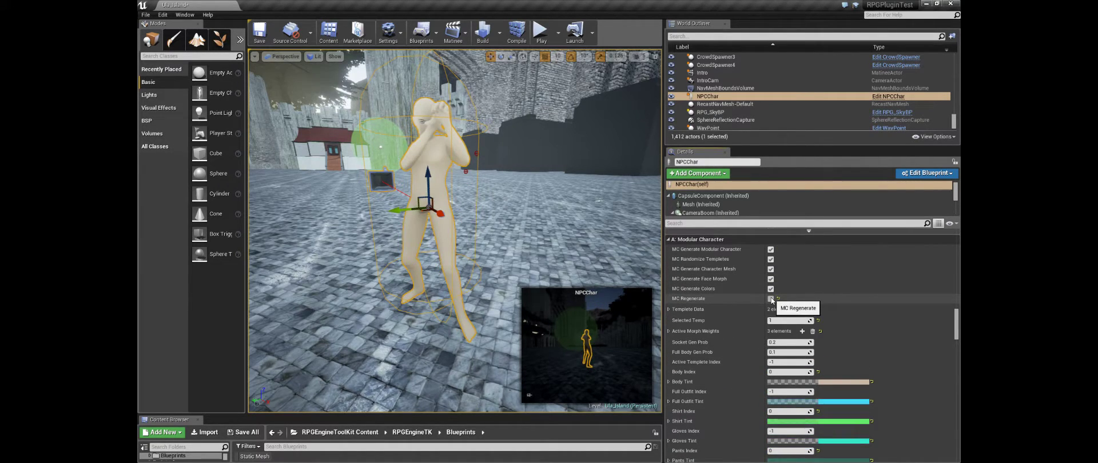
left_click(770, 299)
left_click(770, 299)
left_click(770, 298)
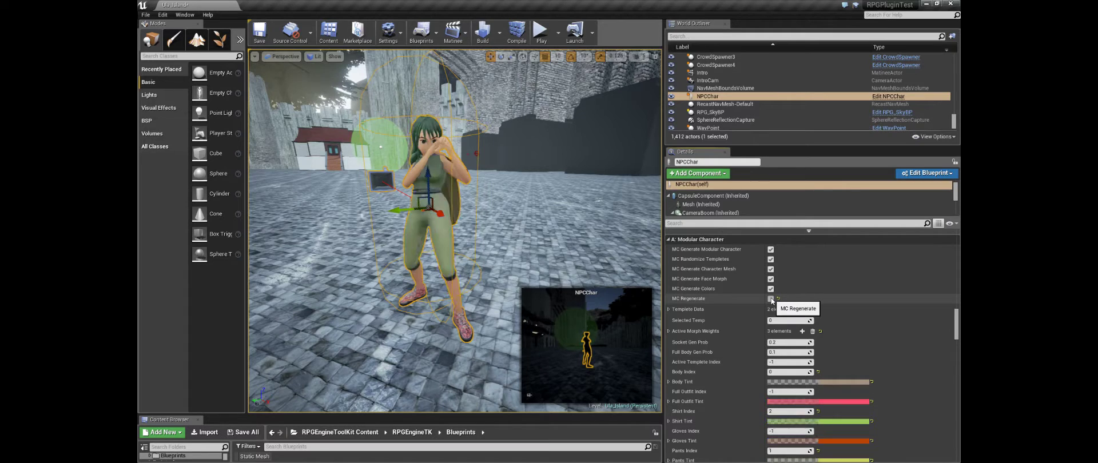
Step: Keep regenerating NPCChar with MC Regenerate through many random body, outfit and colour variants until a fully clothed one is generated
left_click(770, 298)
left_click(770, 298)
left_click(770, 298)
left_click(770, 299)
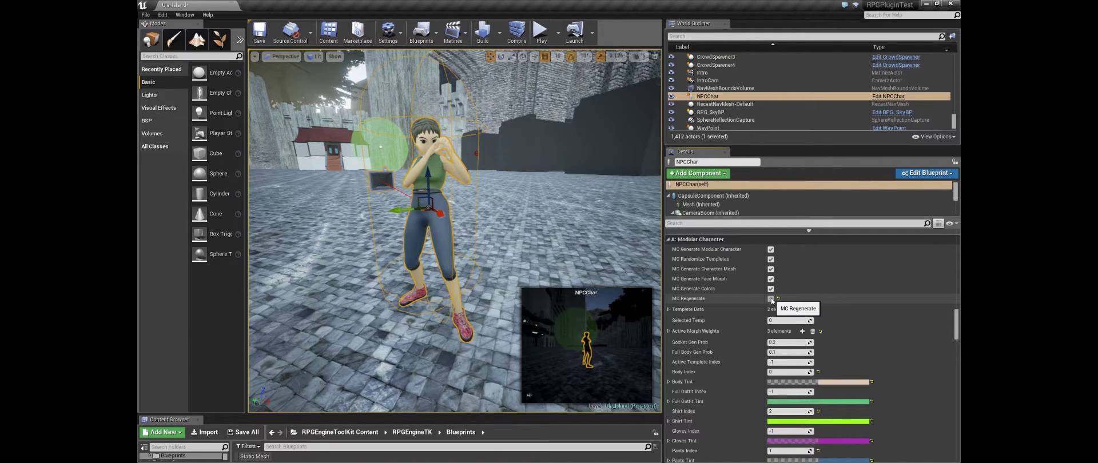
left_click(771, 298)
left_click(770, 299)
left_click(770, 299)
left_click(770, 299)
left_click(770, 299)
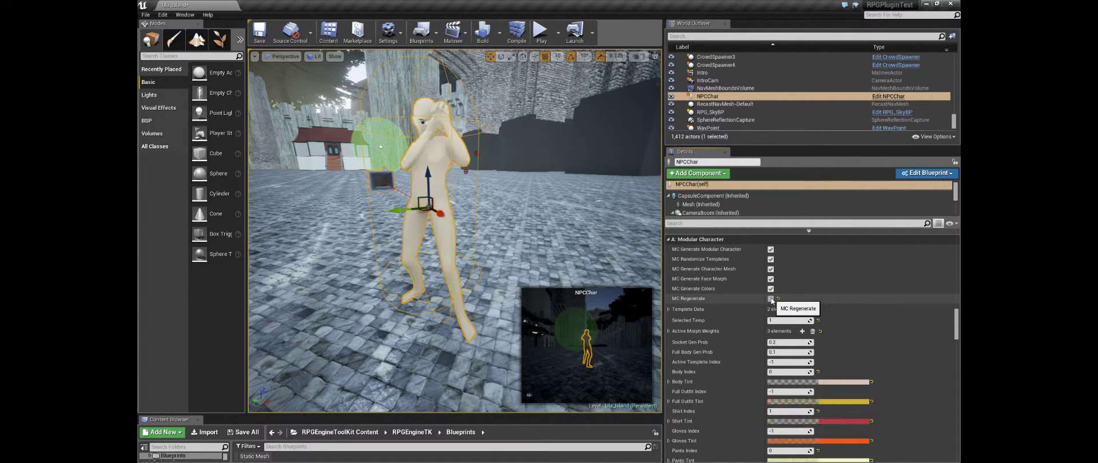
left_click(770, 299)
left_click(770, 299)
left_click(770, 299)
left_click(770, 299)
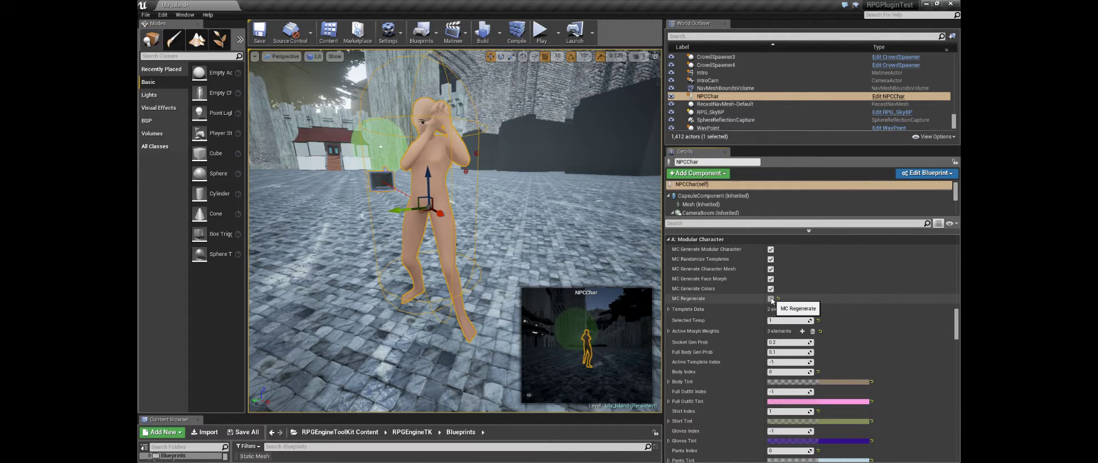
left_click(770, 299)
left_click(770, 298)
left_click(770, 298)
left_click(770, 299)
left_click(770, 299)
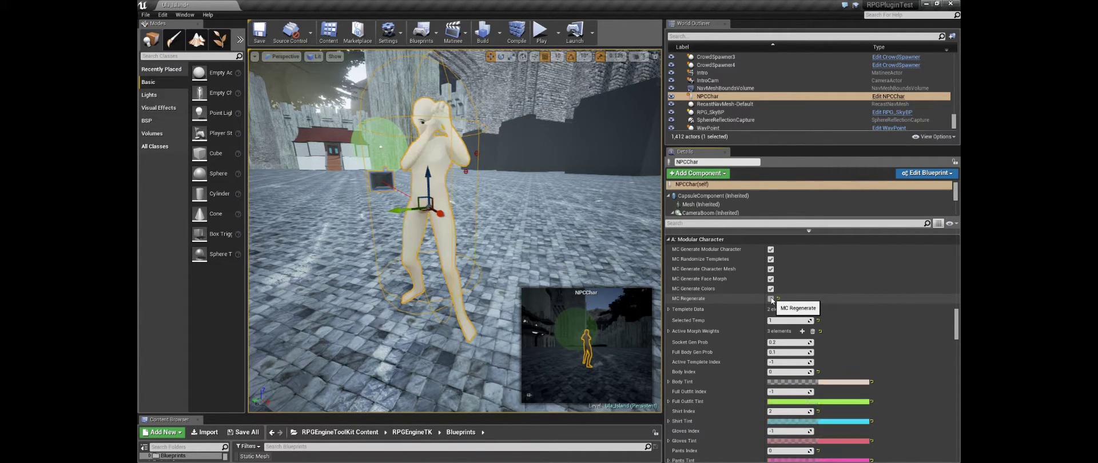
left_click(770, 299)
left_click(770, 299)
left_click(770, 299)
left_click(771, 298)
left_click(770, 298)
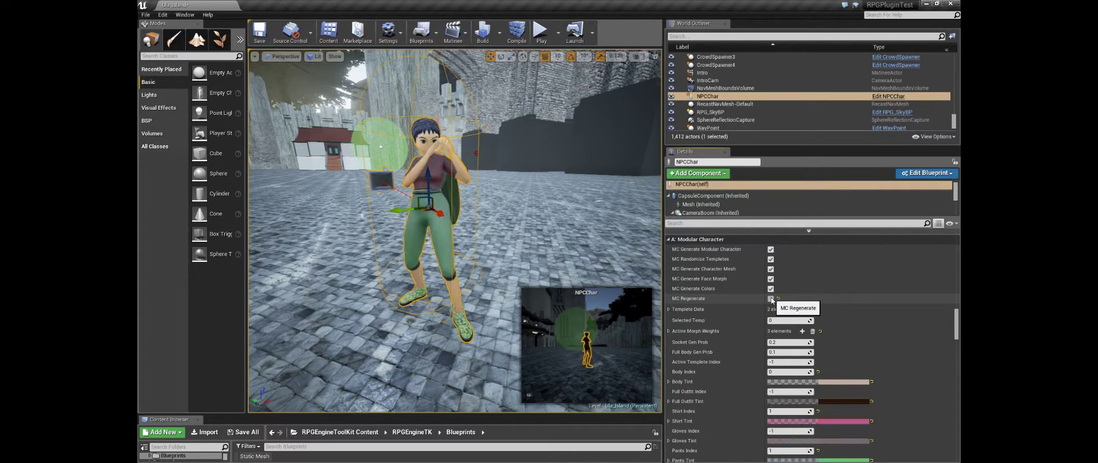
Step: Play the level in the active editor viewport and continue past the UE4Editor.exe breakpoint in Visual Studio
scroll(458, 179, "up", 3)
right_click_drag(457, 178, 429, 212)
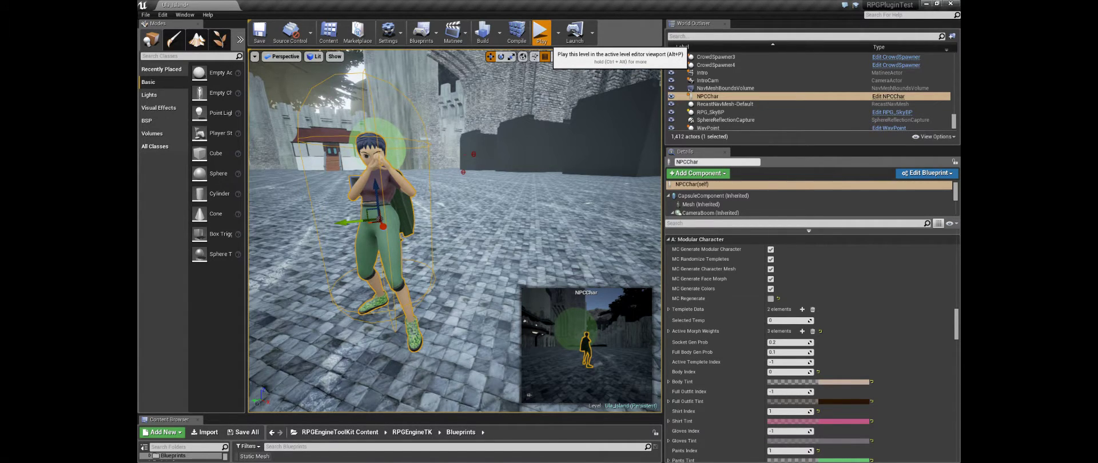
left_click(541, 32)
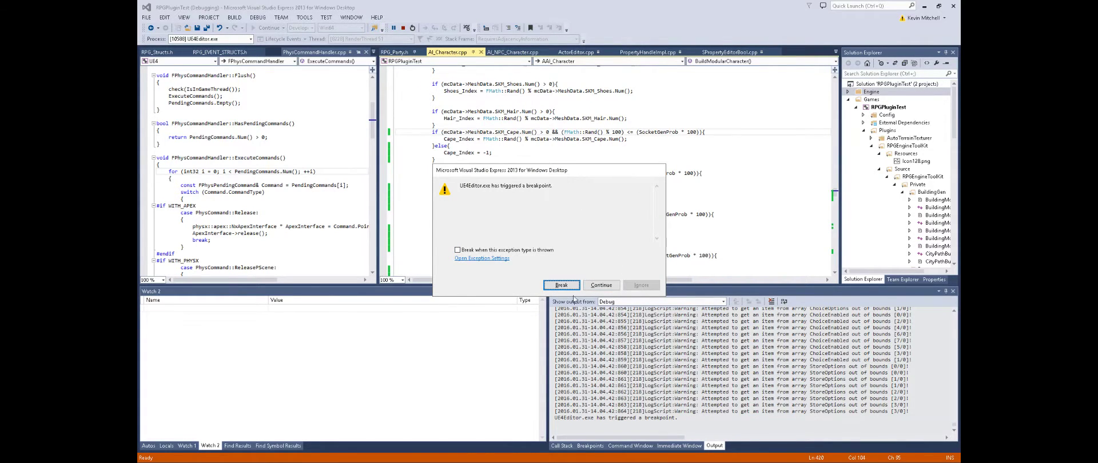
left_click(596, 284)
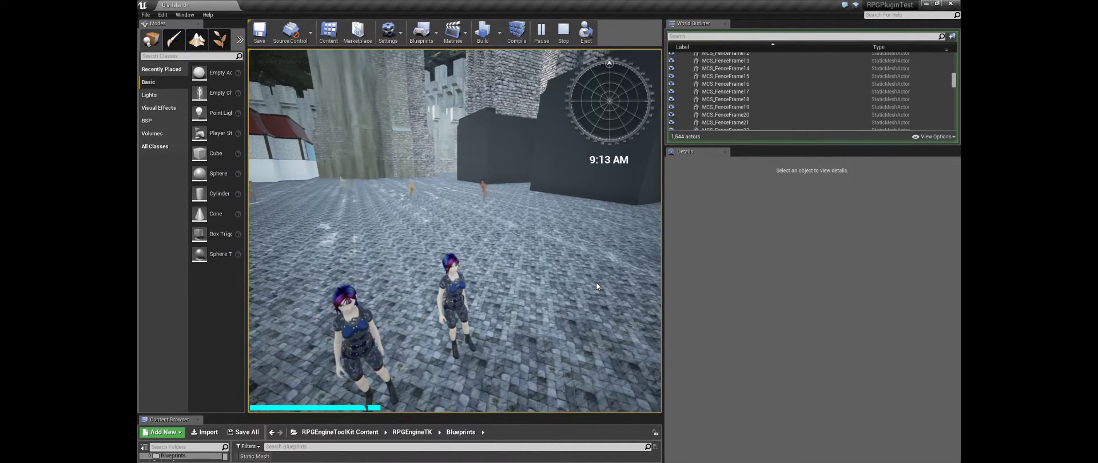
Step: Expand the running game to full screen and take mouse control of it to watch the generated characters in the courtyard
left_click(592, 262)
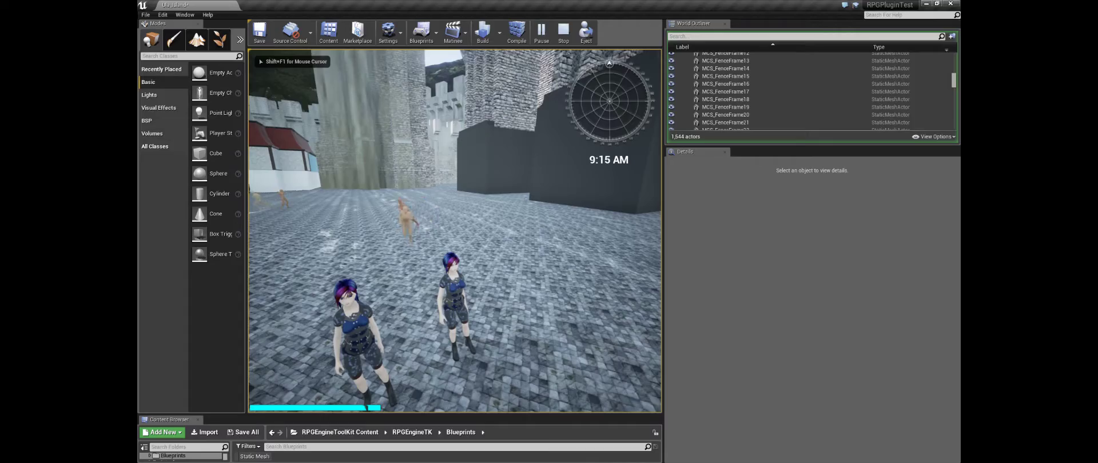
key("shift+F1")
key("F11")
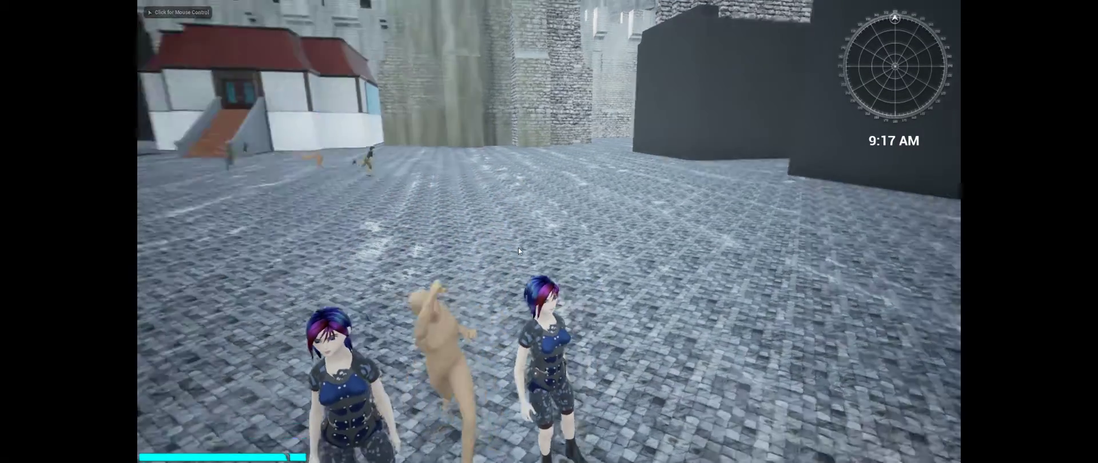
left_click(518, 249)
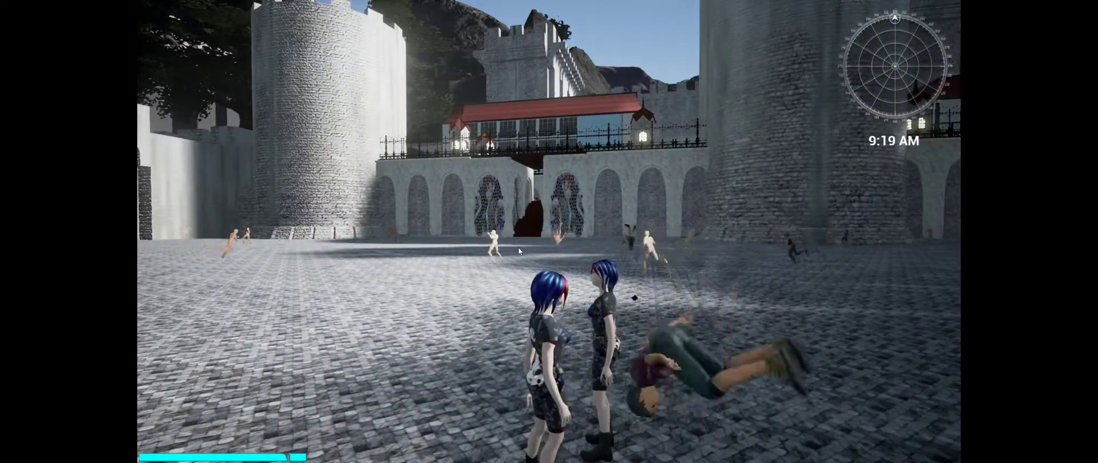